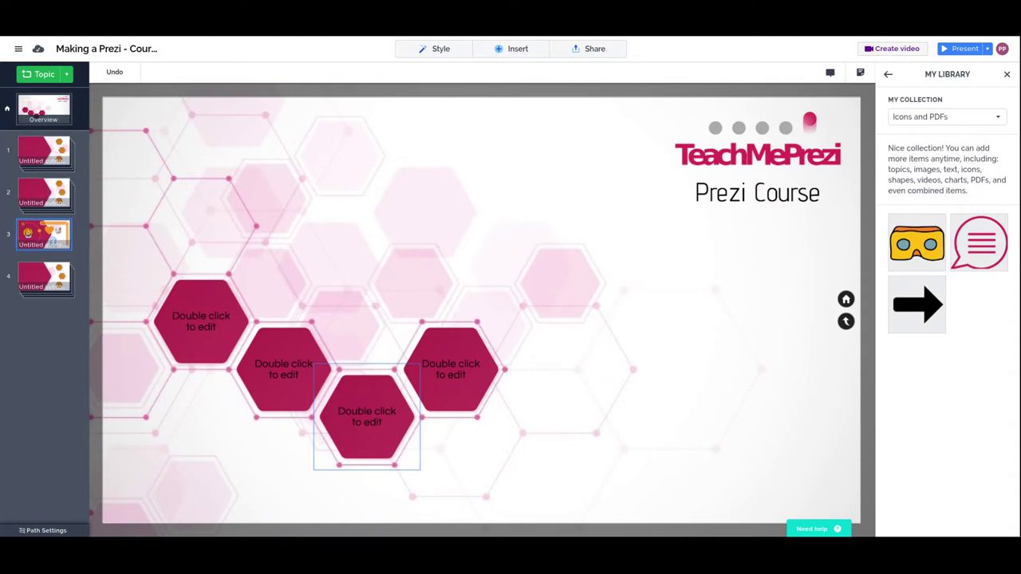
- Title the bottom hexagon topic 'Practice Topic'
{"action": "left_click", "coordinate": [371, 422]}
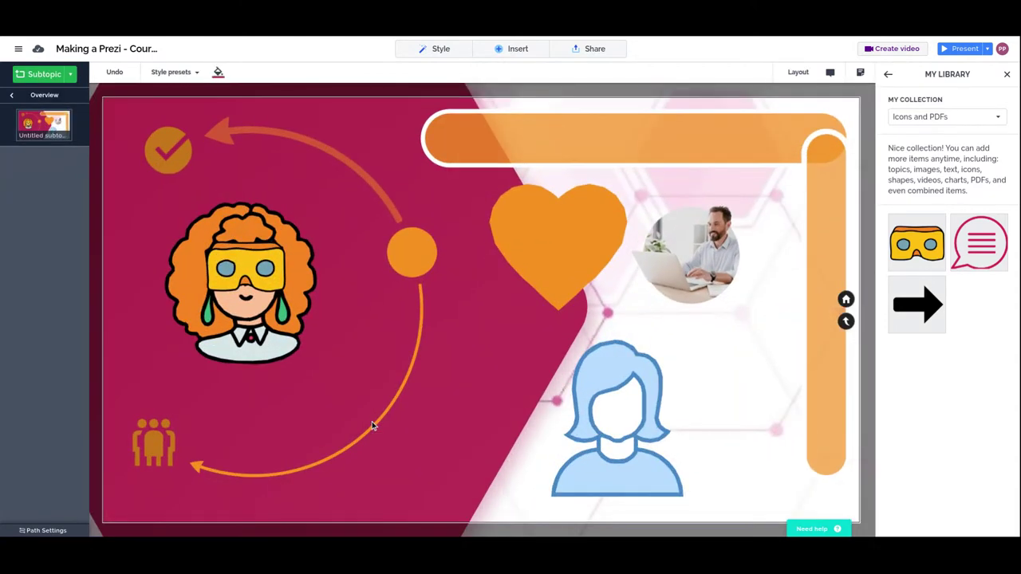
{"action": "left_click", "coordinate": [371, 421]}
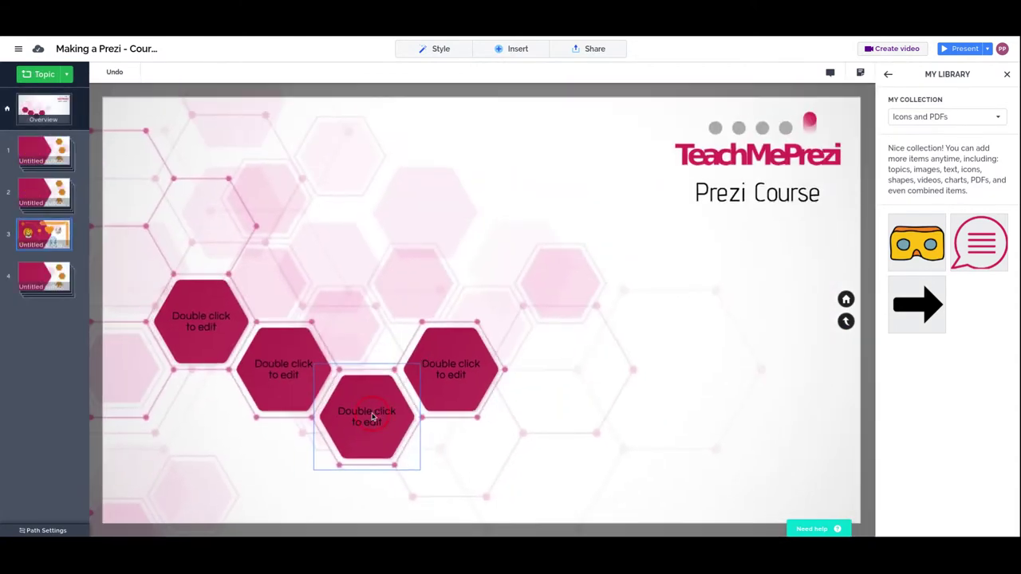
{"action": "double_click", "coordinate": [372, 416]}
{"action": "type", "text": "Prezi"}
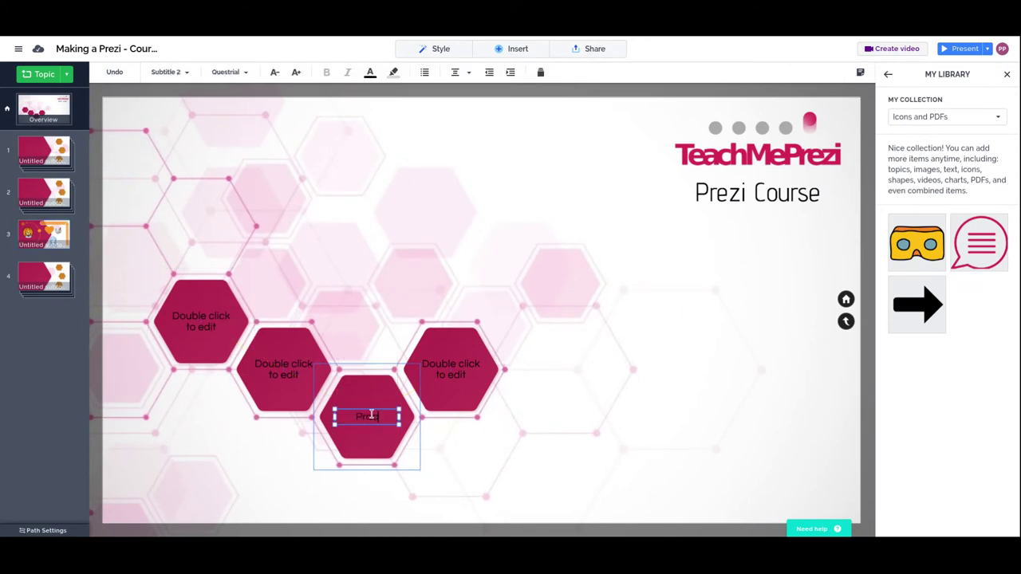
{"action": "type", "text": "ice Topic"}
{"action": "key", "text": "Escape"}
- Widen the Practice Topic title box so the title fits on one line, then enter the topic
{"action": "left_click", "coordinate": [364, 421]}
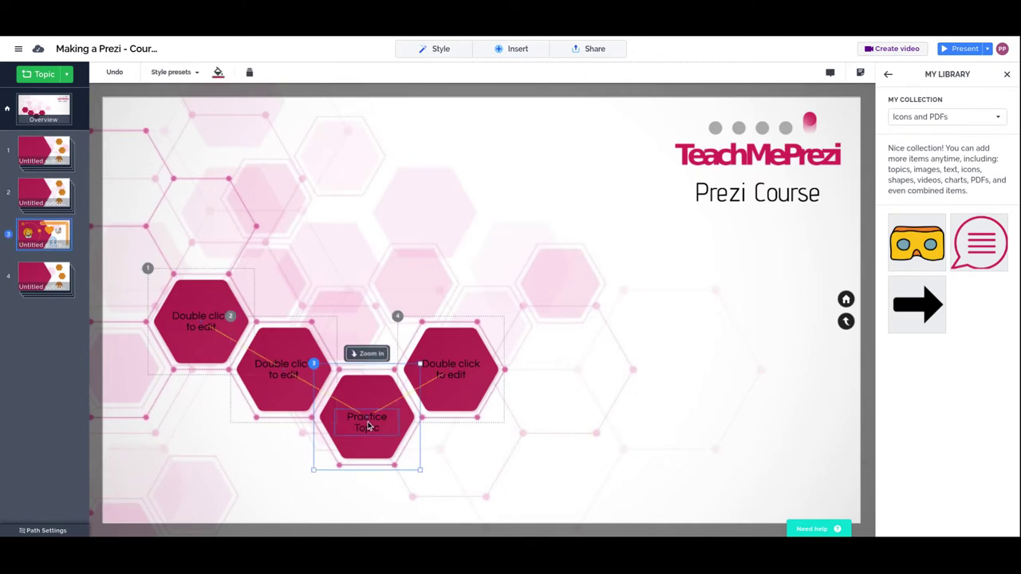
{"action": "left_click", "coordinate": [359, 419]}
{"action": "left_click_drag", "start_coordinate": [333, 421], "coordinate": [319, 419]}
{"action": "left_click", "coordinate": [421, 470]}
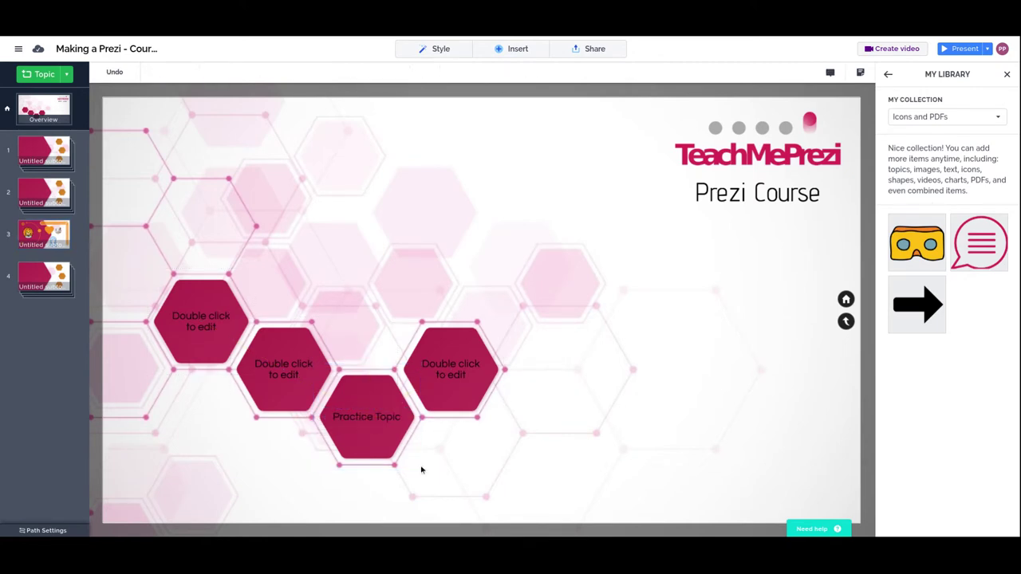
{"action": "left_click", "coordinate": [370, 412]}
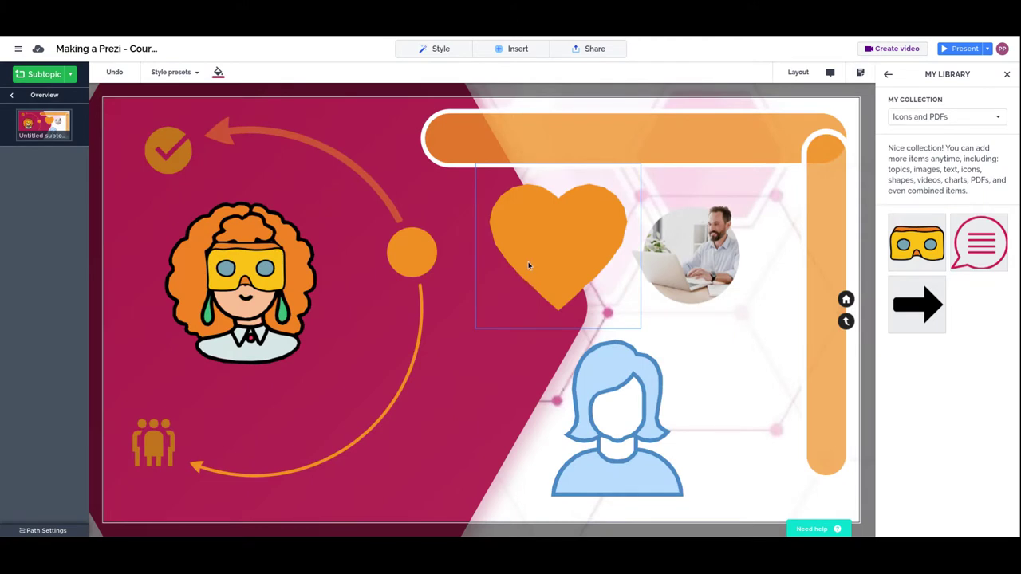
- Delete the heart, woman figure, orange circle and checkmark from the slide
{"action": "left_click", "coordinate": [527, 263]}
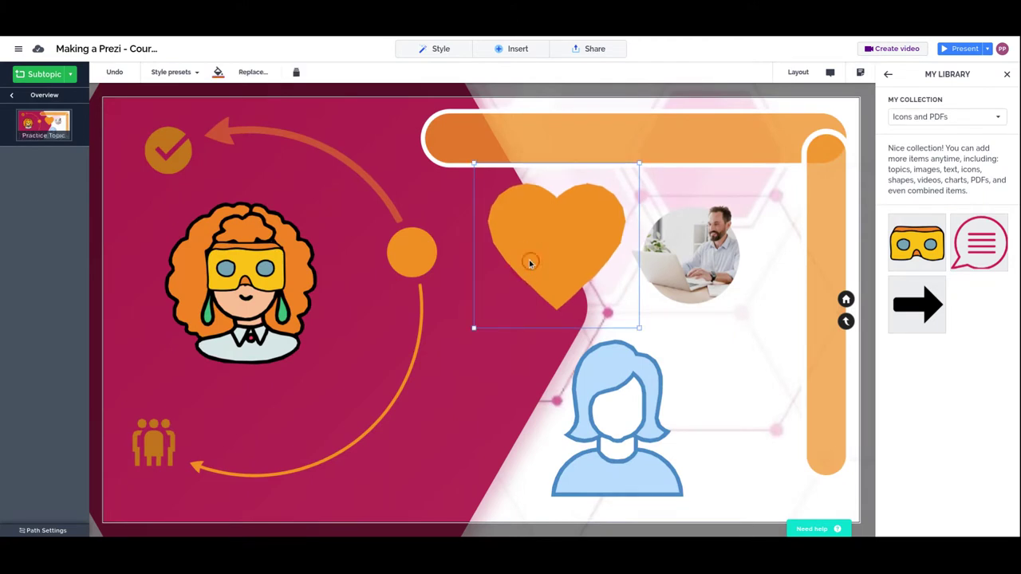
{"action": "key", "text": "Delete"}
{"action": "left_click", "coordinate": [575, 380]}
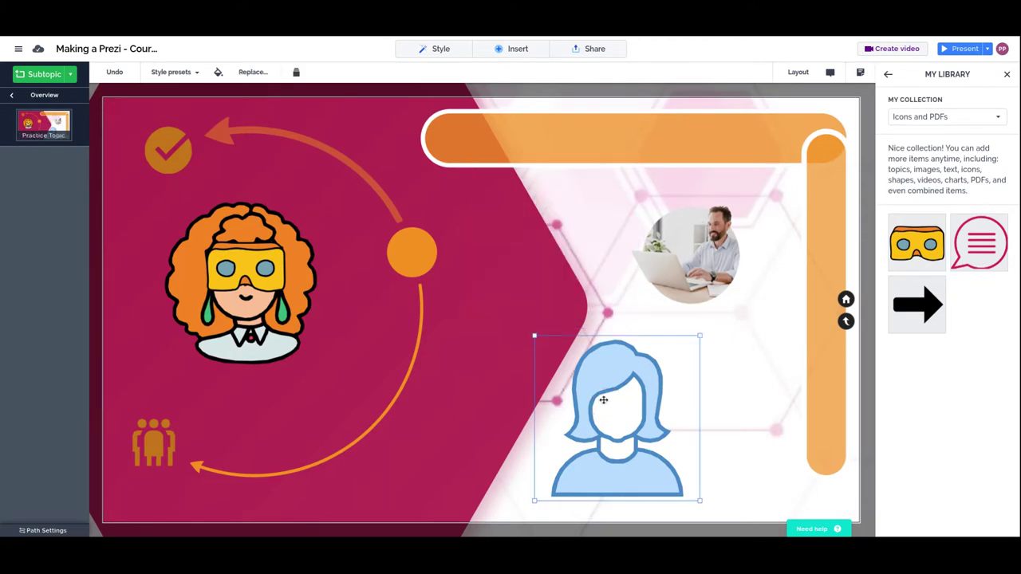
{"action": "key", "text": "Delete"}
{"action": "left_click", "coordinate": [418, 261]}
{"action": "key", "text": "Delete"}
{"action": "left_click", "coordinate": [177, 154]}
{"action": "key", "text": "Delete"}
- Delete both curved arrows and the orange people icon, then select the girl illustration
{"action": "left_click", "coordinate": [343, 163]}
{"action": "key", "text": "Delete"}
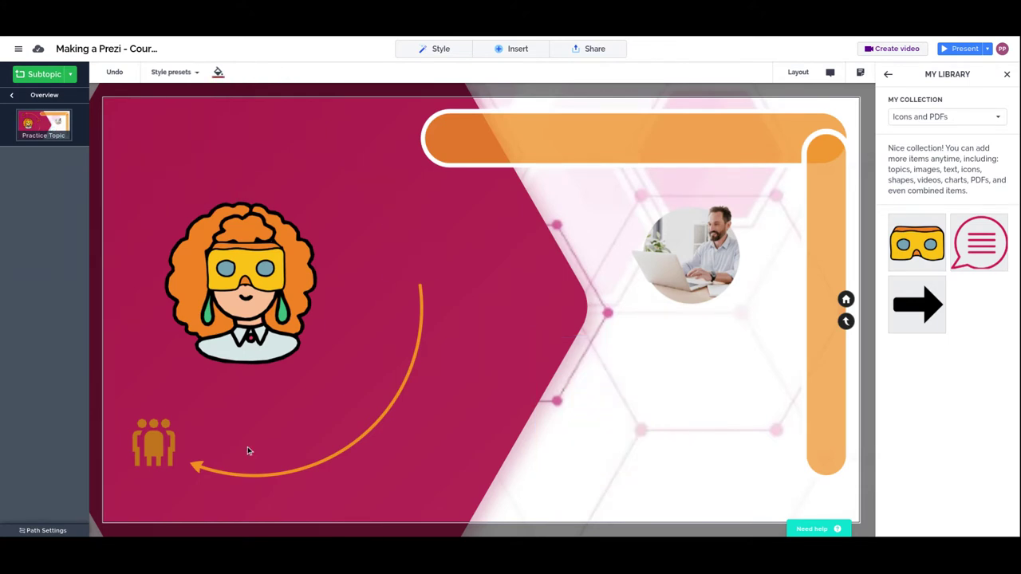
{"action": "left_click", "coordinate": [296, 473]}
{"action": "key", "text": "Delete"}
{"action": "left_click", "coordinate": [163, 438]}
{"action": "key", "text": "Delete"}
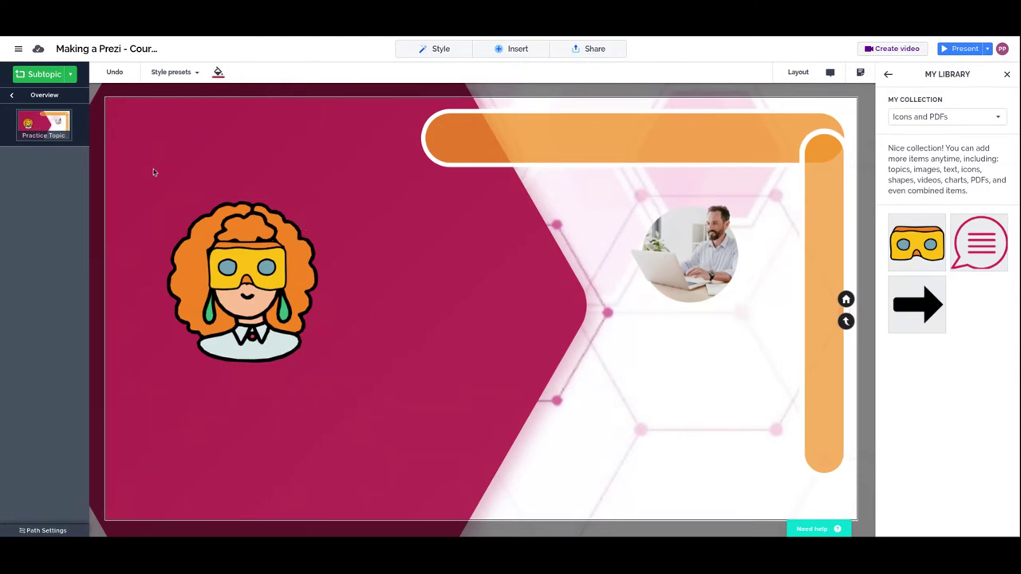
{"action": "left_click_drag", "start_coordinate": [154, 172], "coordinate": [357, 417]}
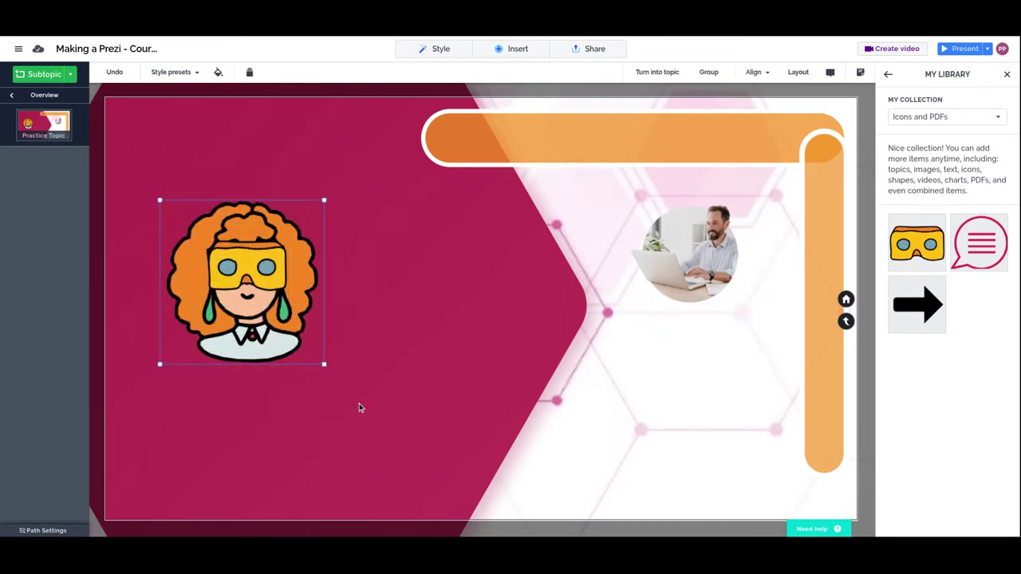
- Group the girl illustration, shrink it to about 60 px and move it up beside the orange bar
{"action": "right_click", "coordinate": [256, 274]}
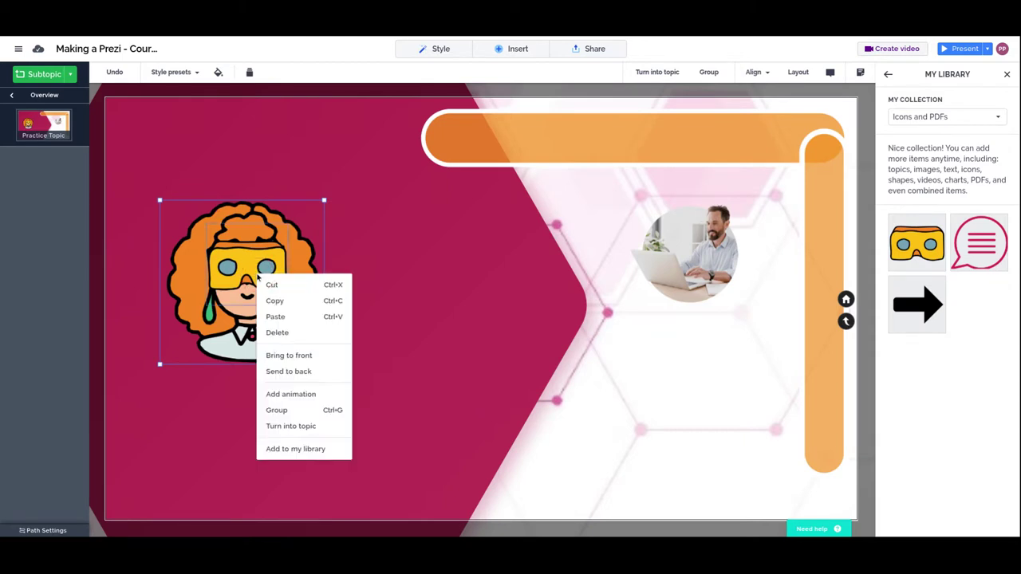
{"action": "left_click", "coordinate": [295, 409]}
{"action": "left_click_drag", "start_coordinate": [209, 242], "coordinate": [219, 218]}
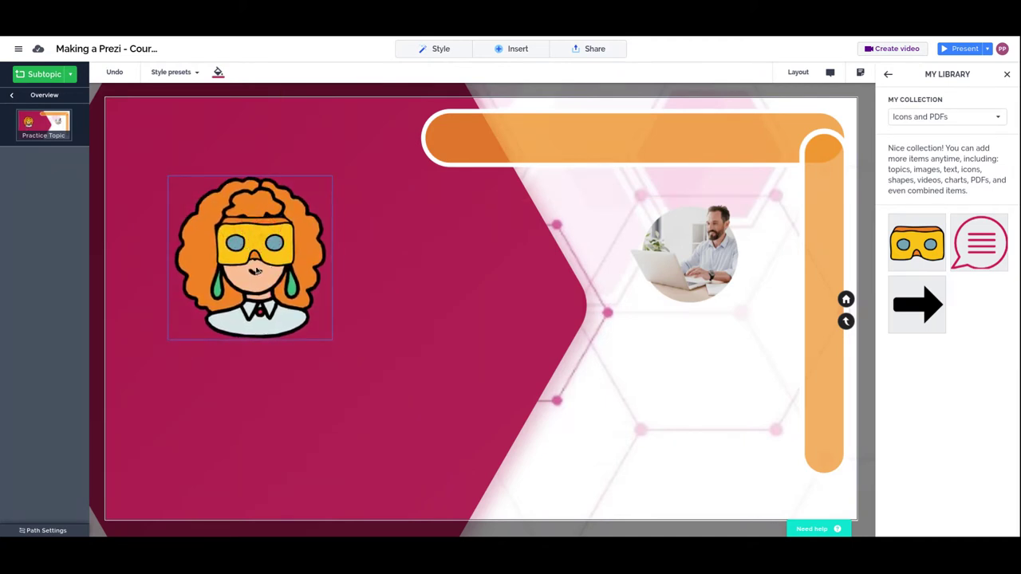
{"action": "left_click_drag", "start_coordinate": [334, 340], "coordinate": [236, 243]}
{"action": "left_click_drag", "start_coordinate": [201, 209], "coordinate": [366, 141]}
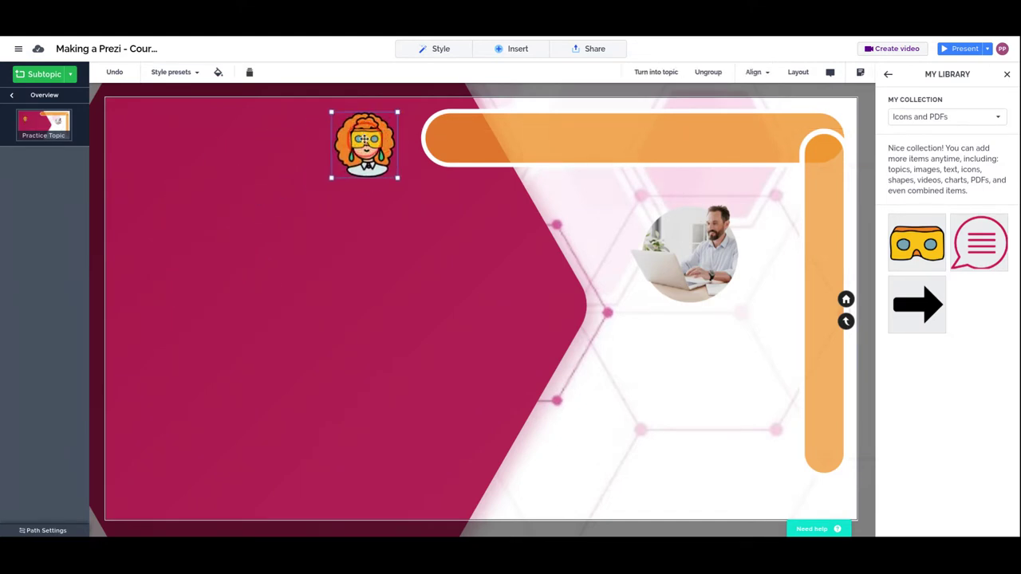
{"action": "left_click", "coordinate": [473, 355]}
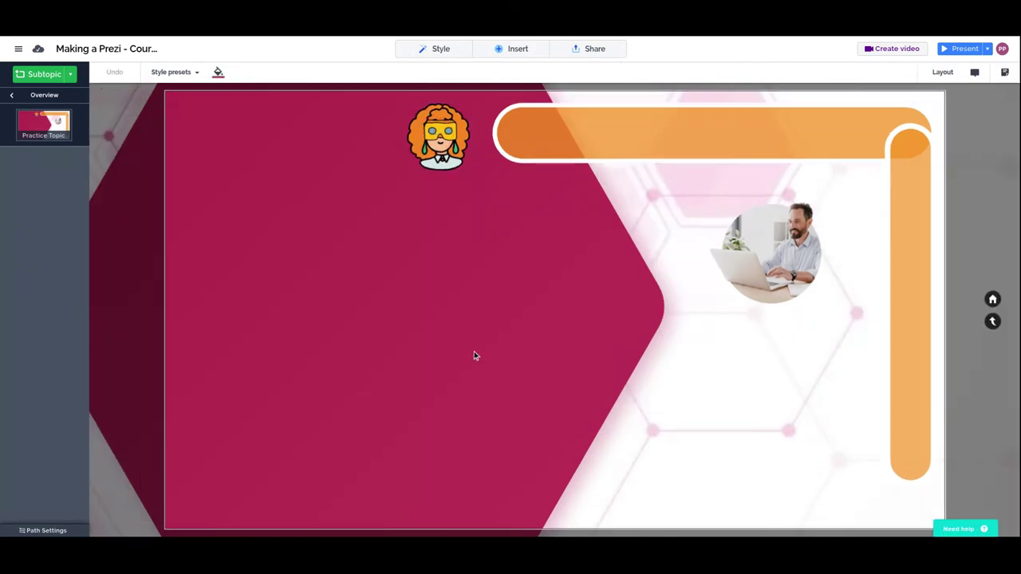
- Choose Chart from the Insert menu and browse to the bar chart styles
{"action": "left_click", "coordinate": [511, 46]}
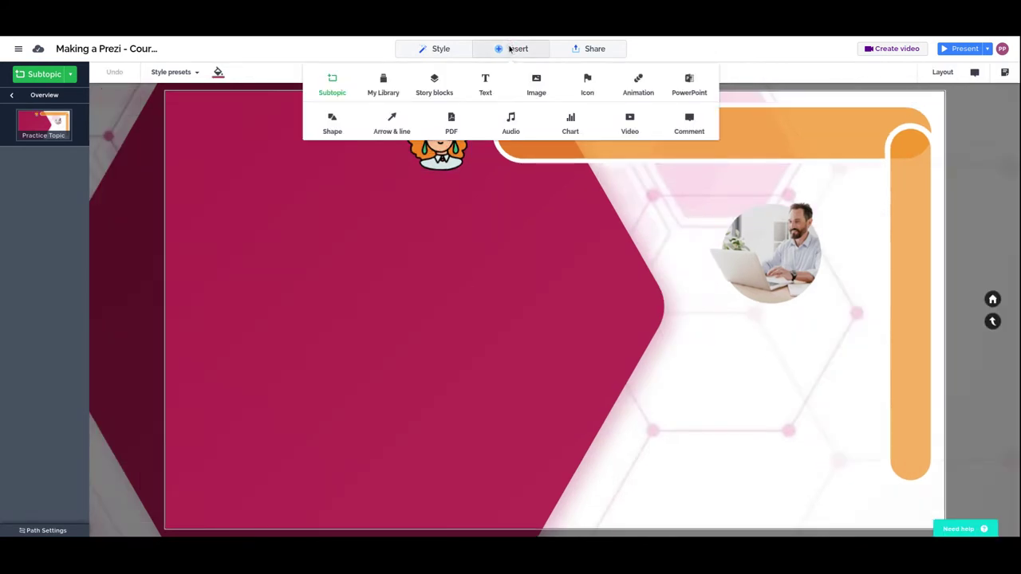
{"action": "left_click", "coordinate": [570, 123]}
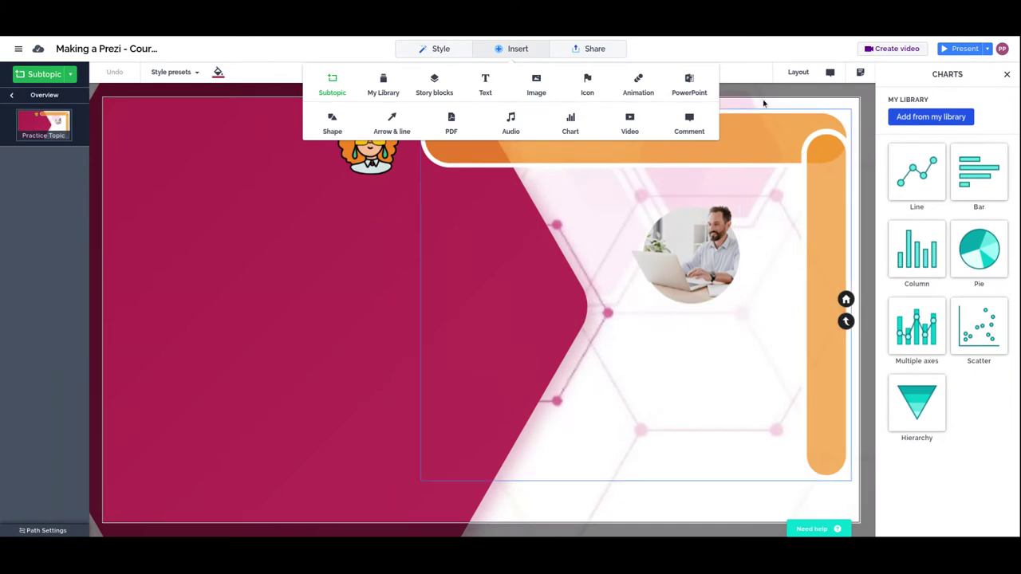
{"action": "left_click", "coordinate": [484, 46]}
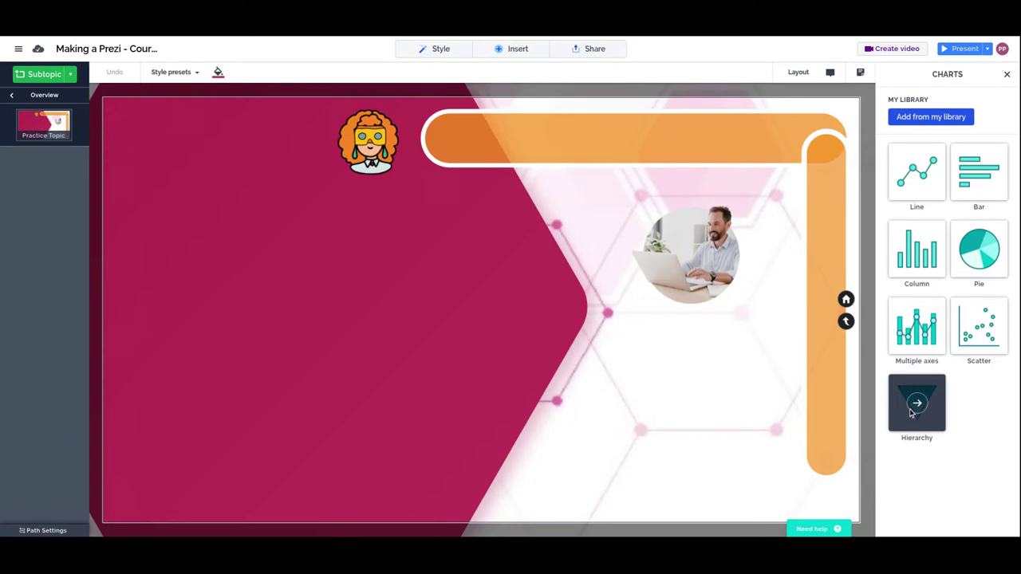
{"action": "left_click", "coordinate": [974, 184]}
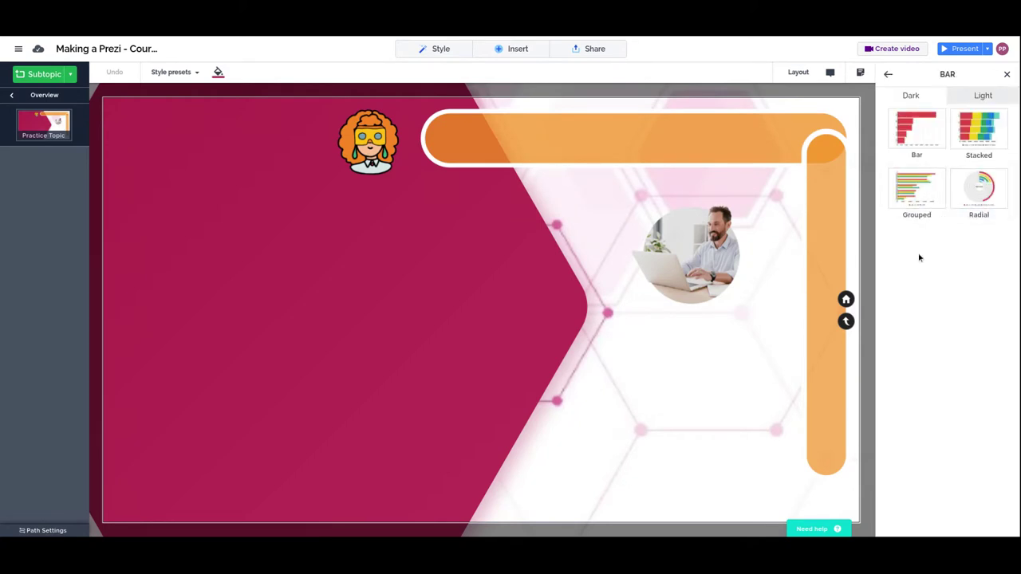
- Add plain Bar charts of USA, China, Japan, Germany and France values to the slide
{"action": "left_click", "coordinate": [917, 142]}
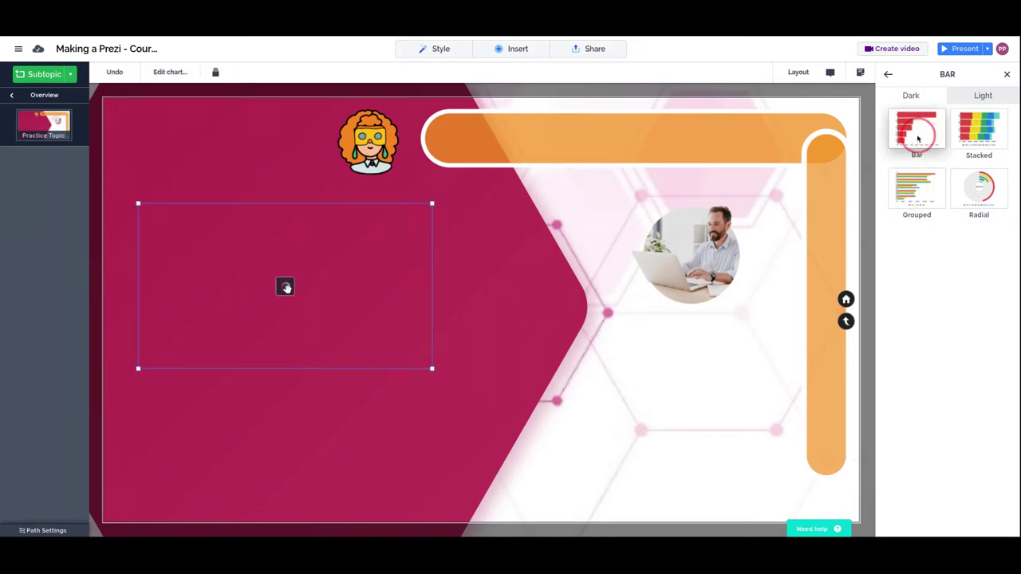
{"action": "left_click", "coordinate": [290, 297]}
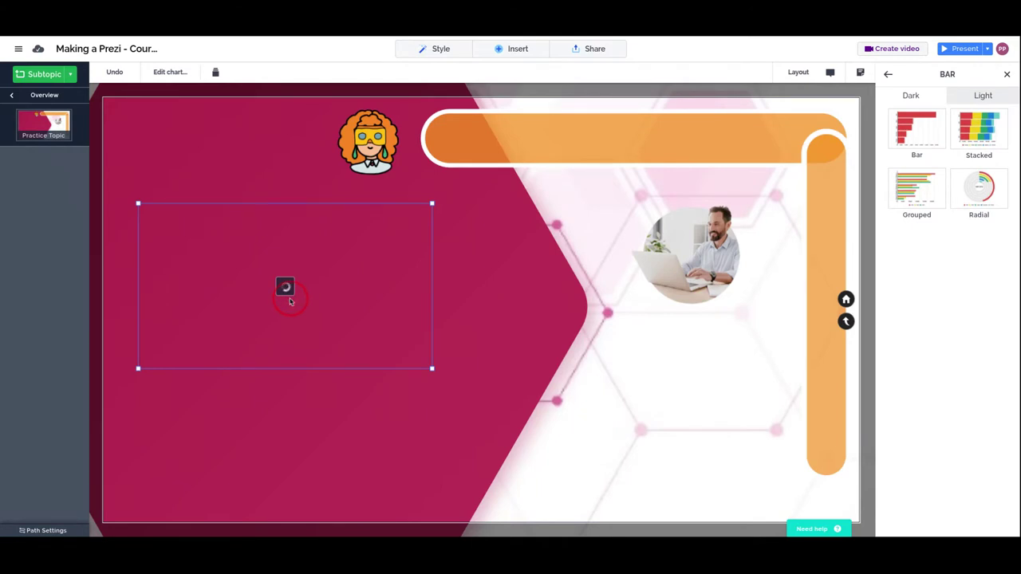
{"action": "left_click", "coordinate": [918, 141]}
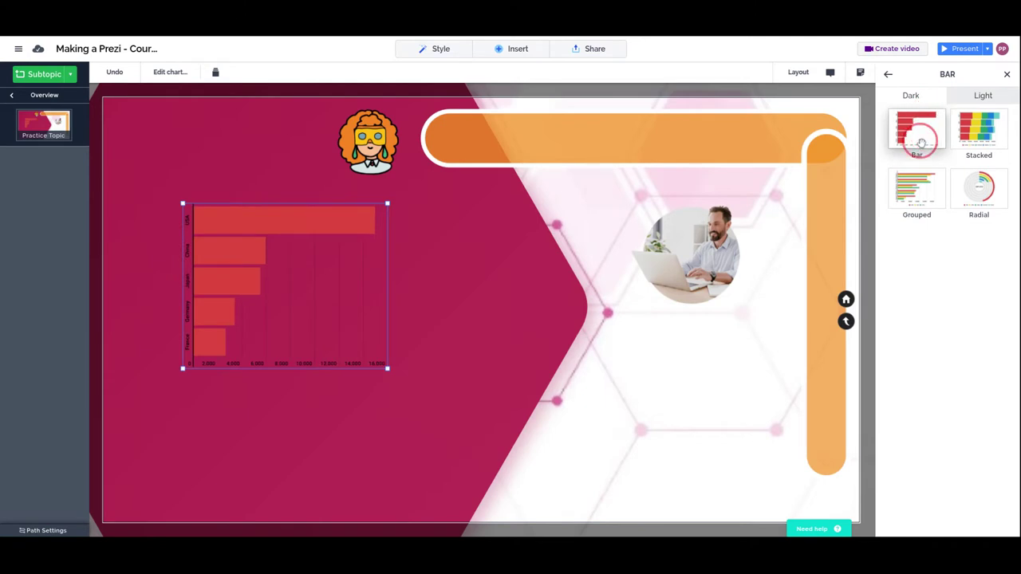
{"action": "left_click", "coordinate": [976, 96]}
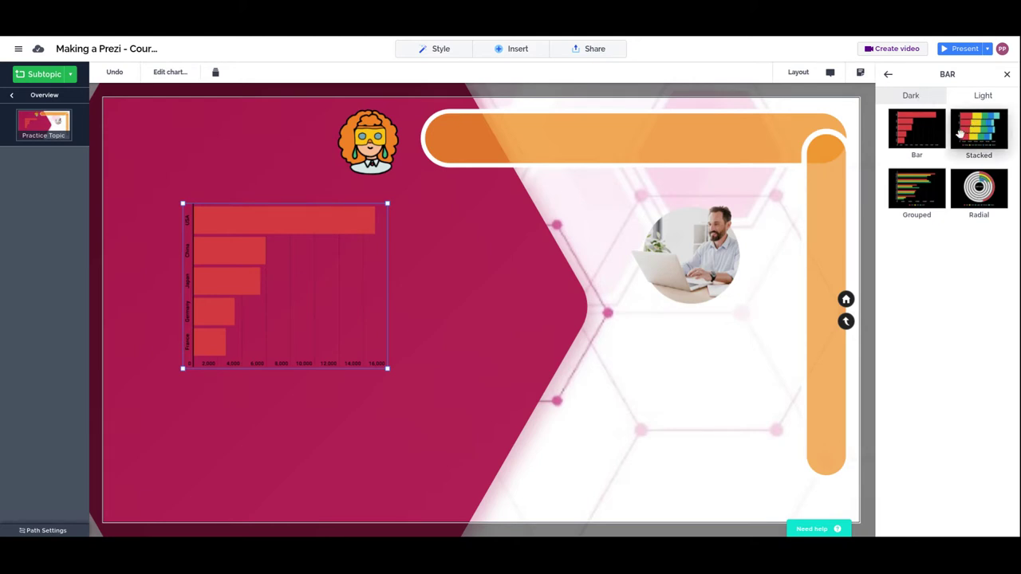
{"action": "left_click", "coordinate": [927, 137]}
{"action": "left_click", "coordinate": [354, 296]}
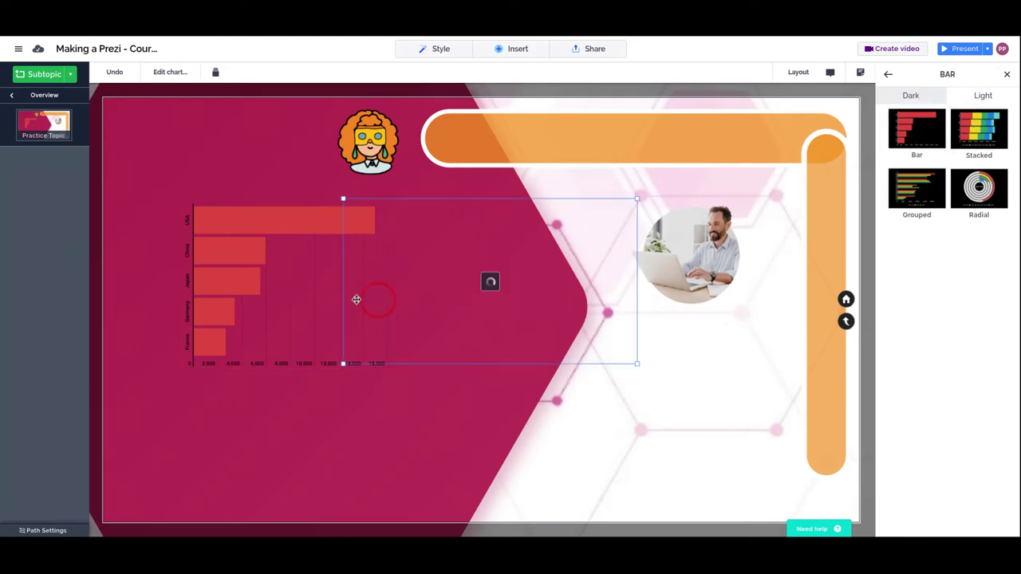
- Return the left bar chart to its original spot and delete the chart below the photo
{"action": "left_click_drag", "start_coordinate": [264, 263], "coordinate": [182, 262]}
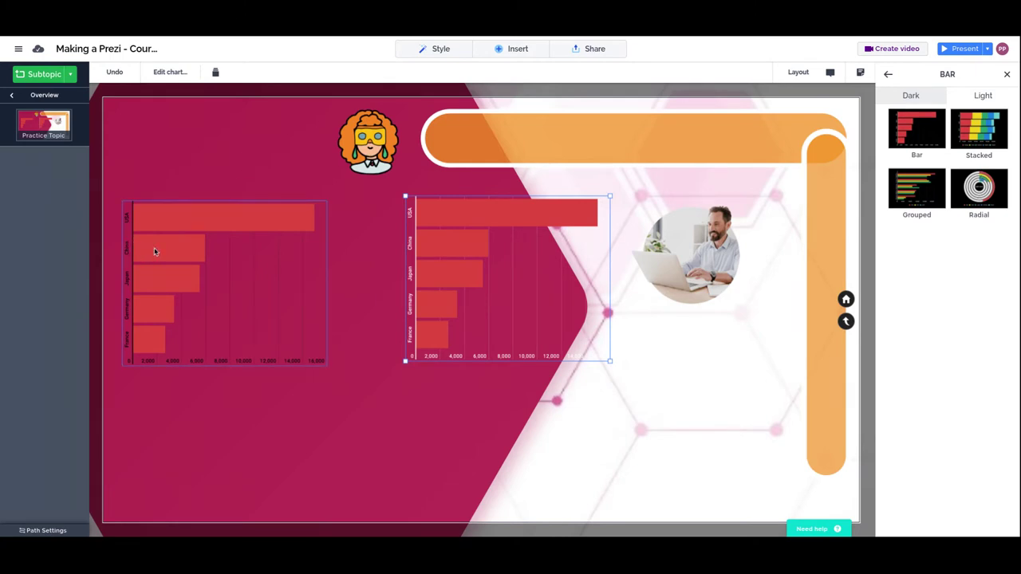
{"action": "left_click_drag", "start_coordinate": [421, 250], "coordinate": [216, 168]}
{"action": "left_click_drag", "start_coordinate": [223, 289], "coordinate": [432, 353]}
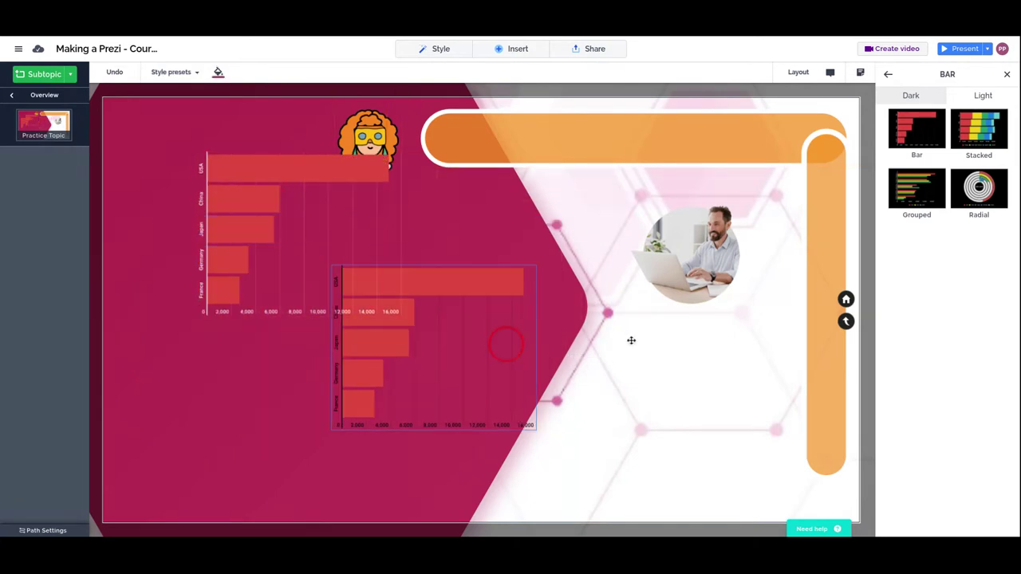
{"action": "left_click_drag", "start_coordinate": [631, 340], "coordinate": [646, 395]}
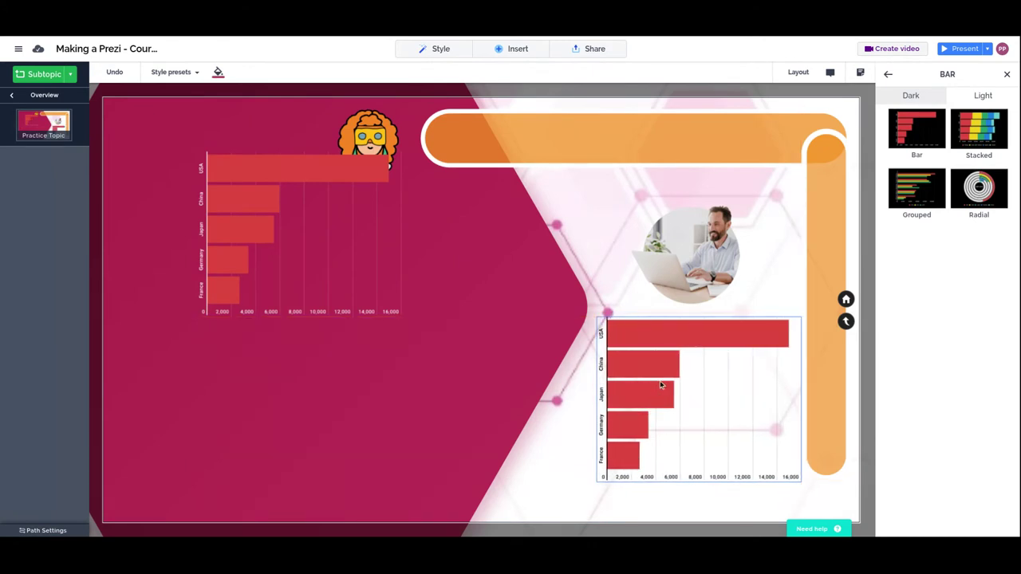
{"action": "left_click", "coordinate": [660, 384]}
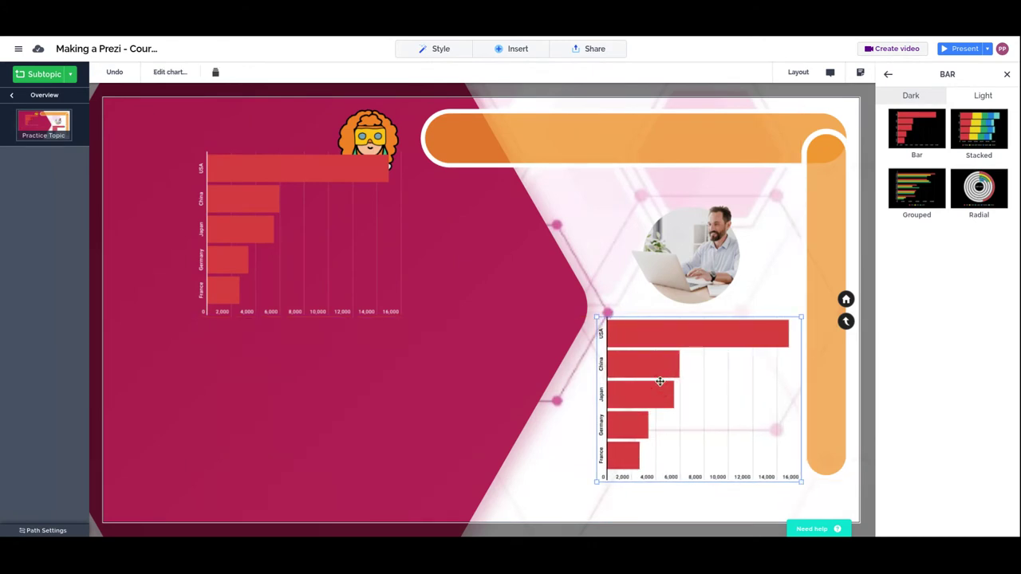
{"action": "left_click", "coordinate": [289, 243]}
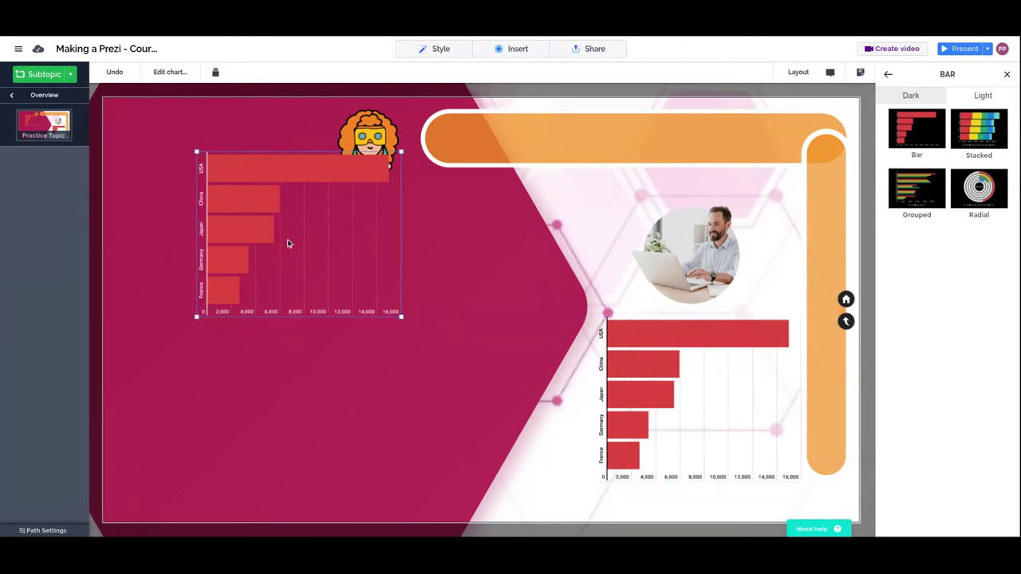
{"action": "left_click_drag", "start_coordinate": [288, 244], "coordinate": [273, 293]}
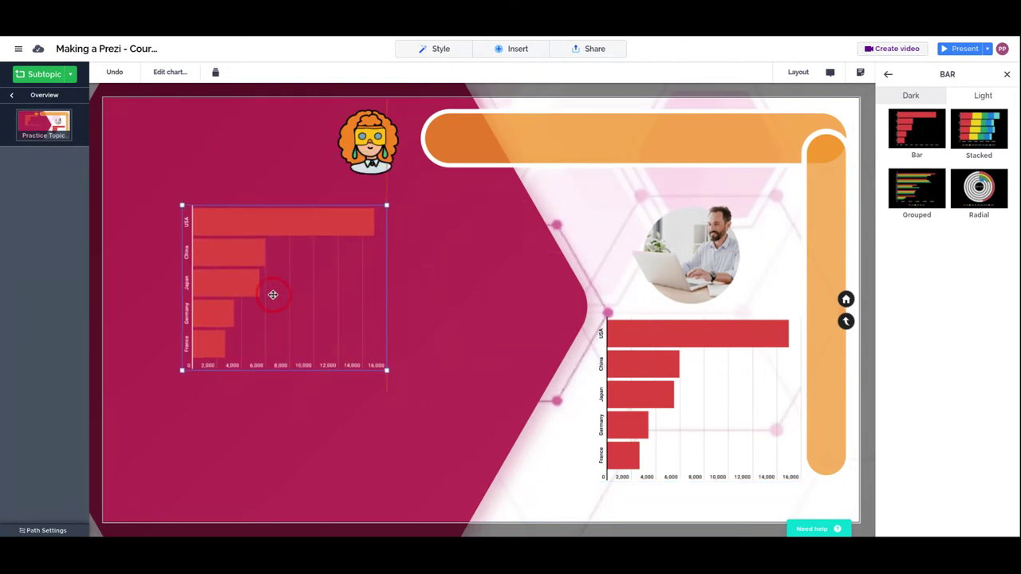
{"action": "left_click", "coordinate": [664, 391]}
{"action": "key", "text": "Delete"}
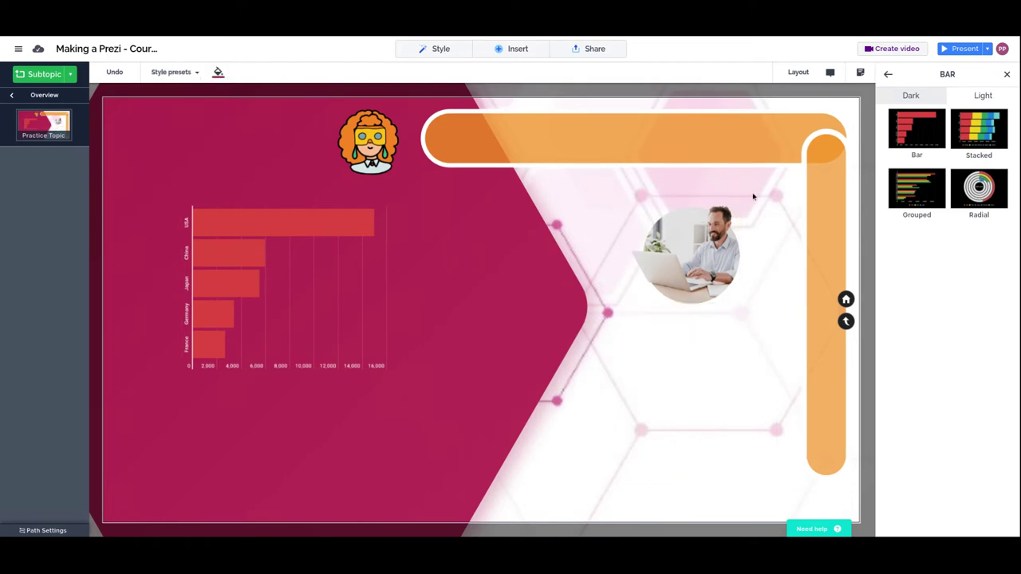
- Go back to the full chart type list, select the bar chart and open its chart editor
{"action": "left_click", "coordinate": [887, 74]}
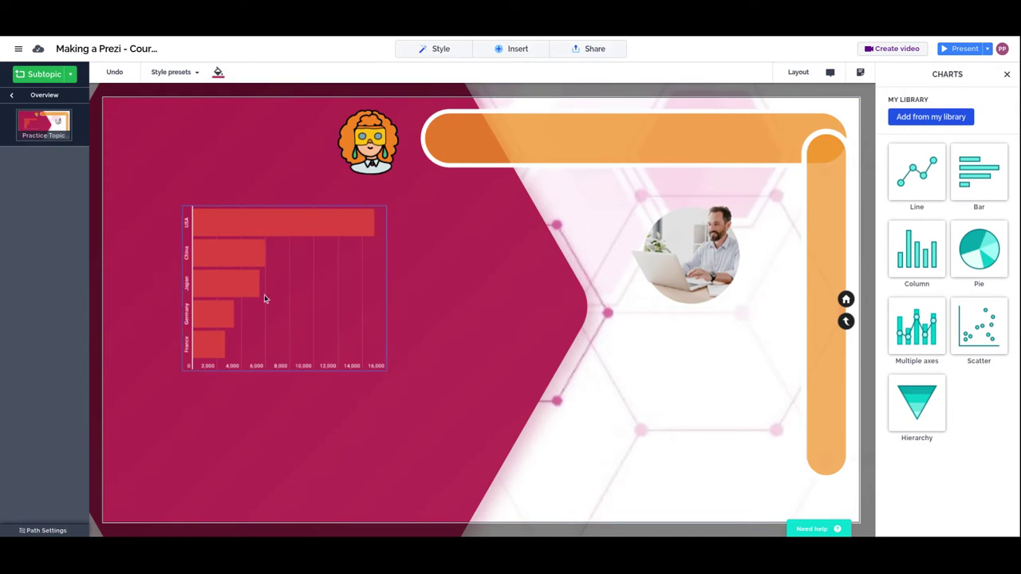
{"action": "left_click", "coordinate": [300, 276]}
{"action": "left_click", "coordinate": [175, 74]}
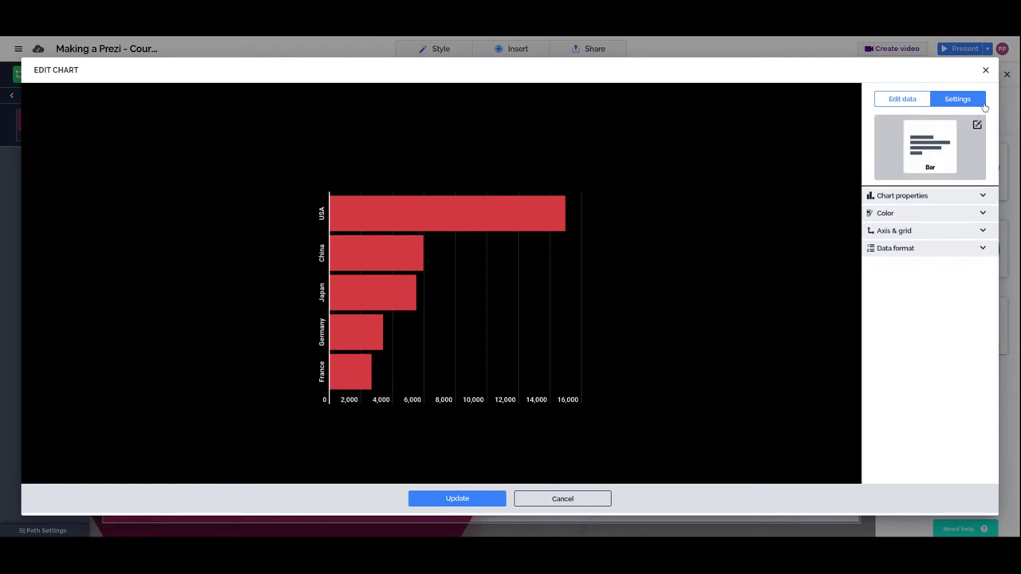
- Enter 15000, 12000, 9000, 6000 and 3000 as the USA-through-France values in the data table
{"action": "left_click", "coordinate": [905, 101]}
{"action": "left_click", "coordinate": [763, 150]}
{"action": "type", "text": "1500"}
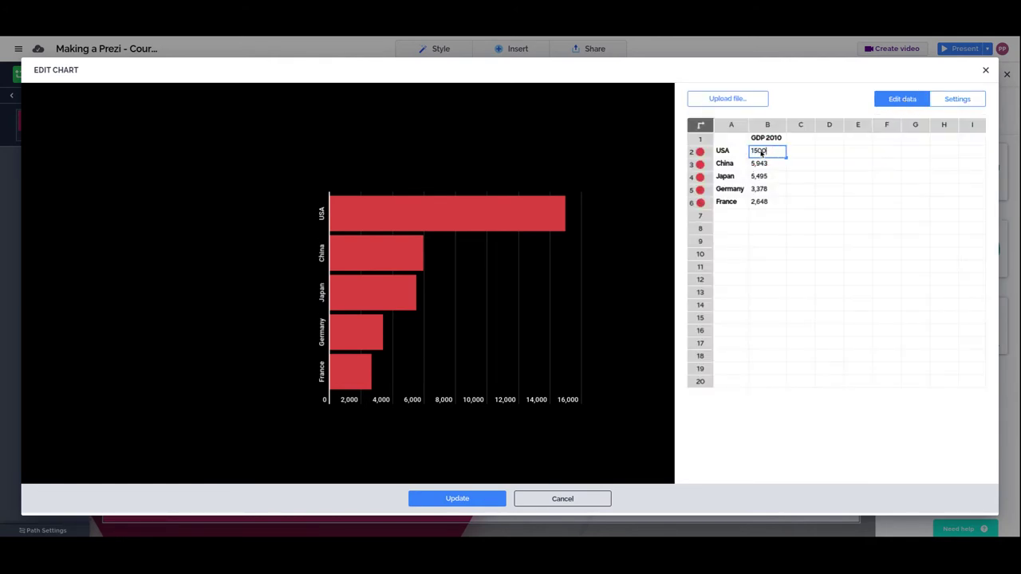
{"action": "type", "text": "0"}
{"action": "left_click", "coordinate": [766, 165]}
{"action": "type", "text": "12000"}
{"action": "left_click", "coordinate": [767, 179]}
{"action": "type", "text": "9000"}
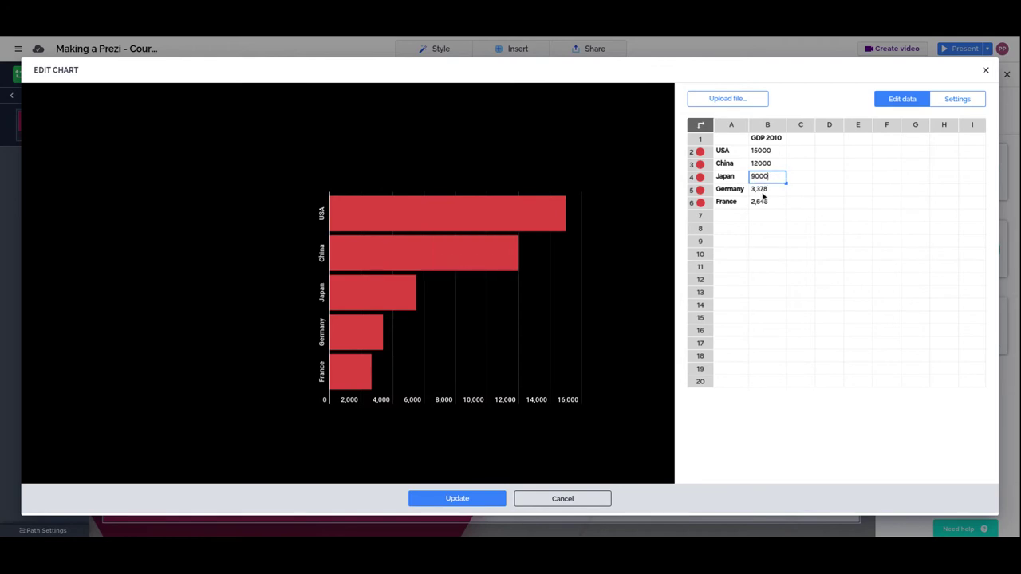
{"action": "left_click", "coordinate": [763, 191]}
{"action": "type", "text": "6000"}
{"action": "left_click", "coordinate": [765, 203]}
{"action": "type", "text": "3000"}
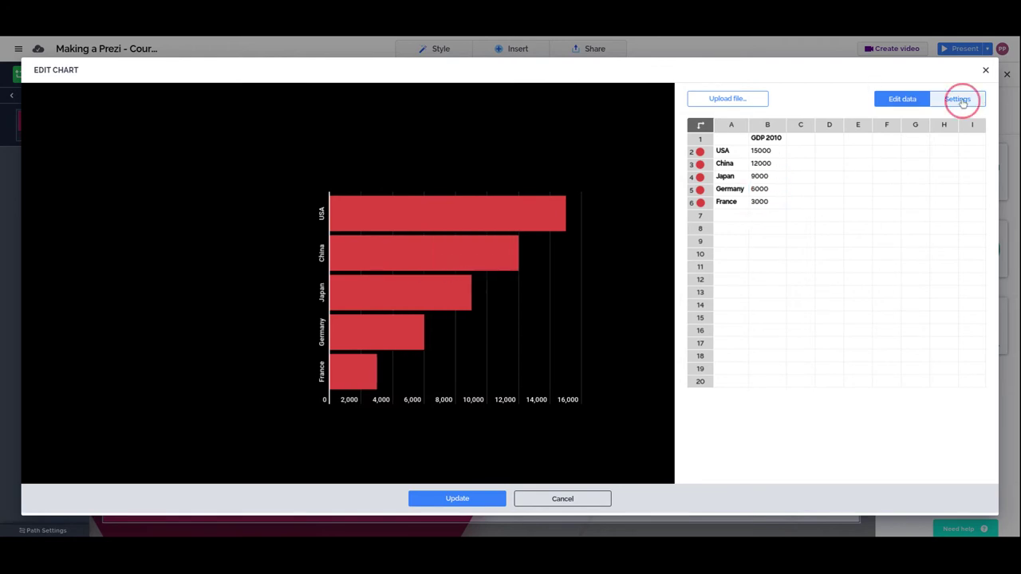
{"action": "left_click", "coordinate": [957, 99]}
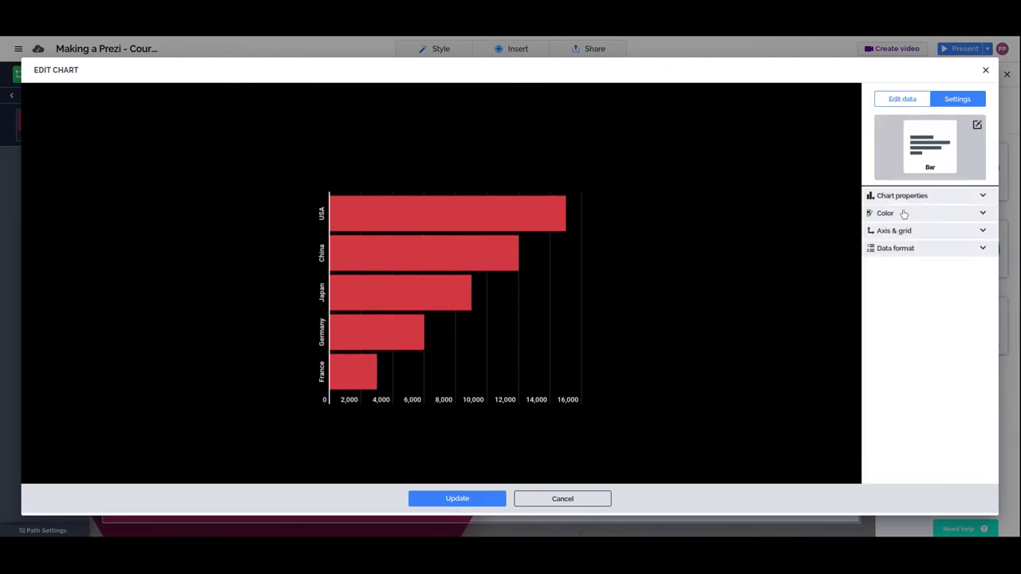
- Turn on Show values in Chart properties, keeping the values inside the bars
{"action": "left_click", "coordinate": [941, 196]}
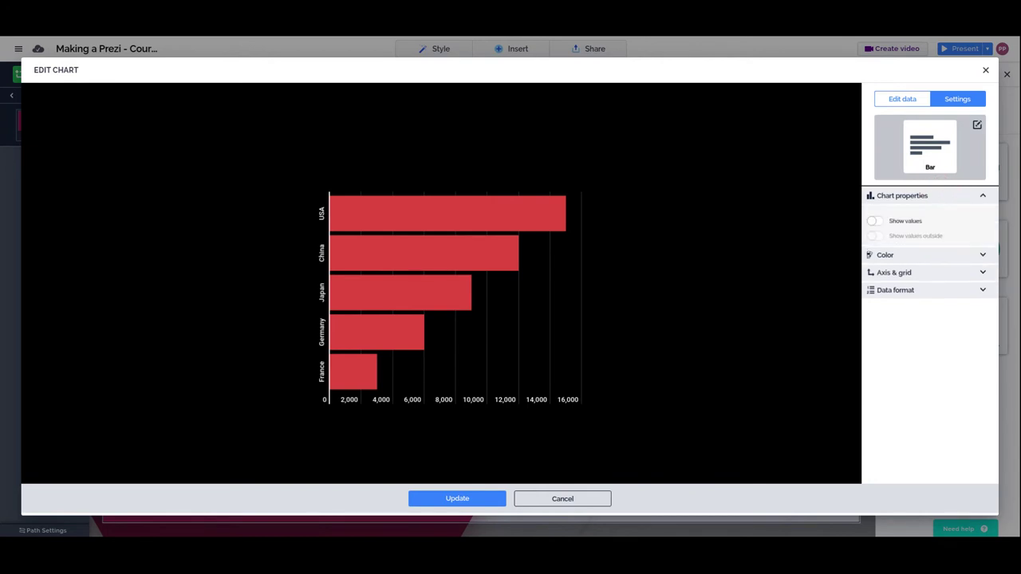
{"action": "left_click", "coordinate": [877, 221]}
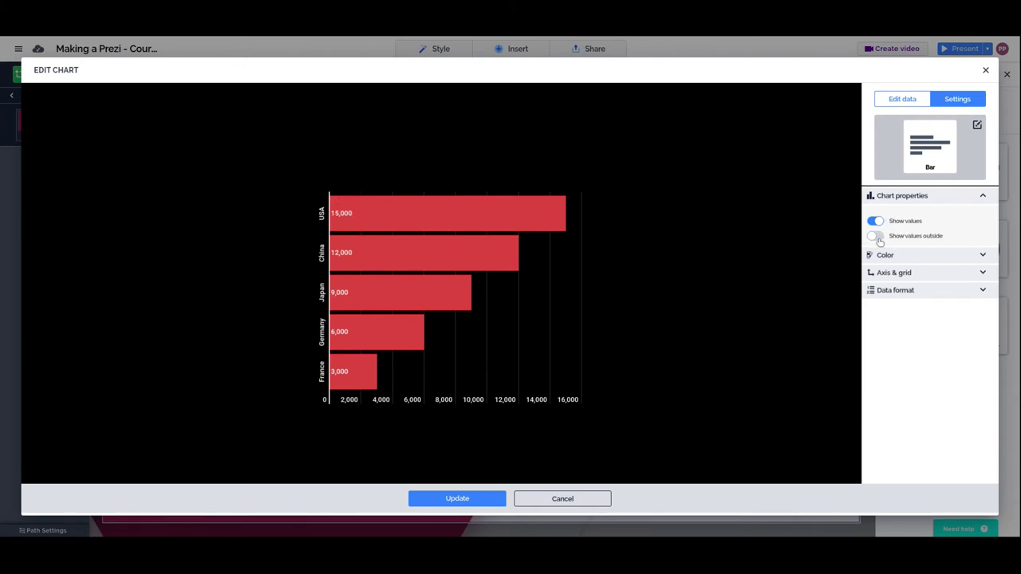
{"action": "left_click", "coordinate": [876, 236]}
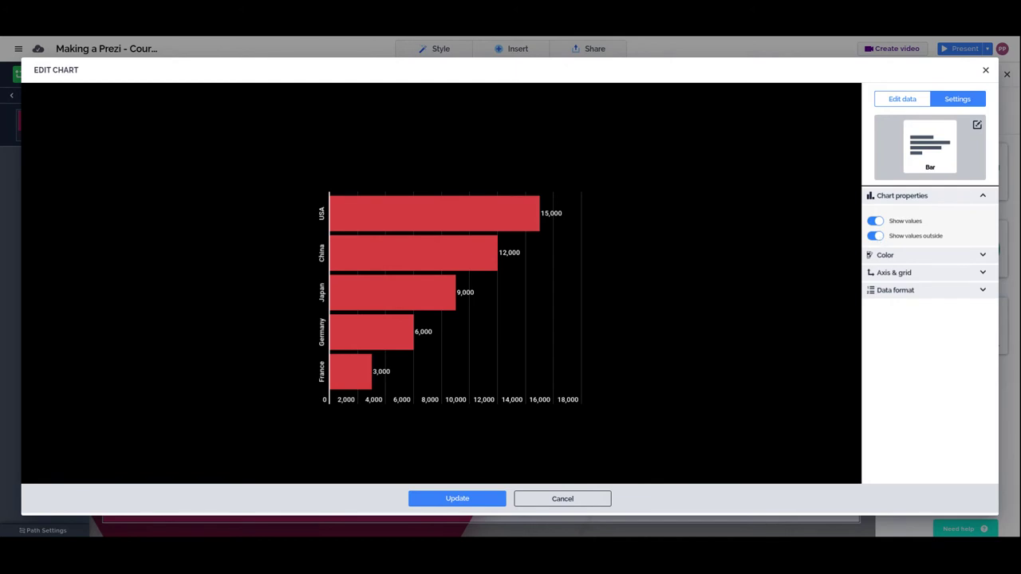
{"action": "left_click", "coordinate": [877, 236]}
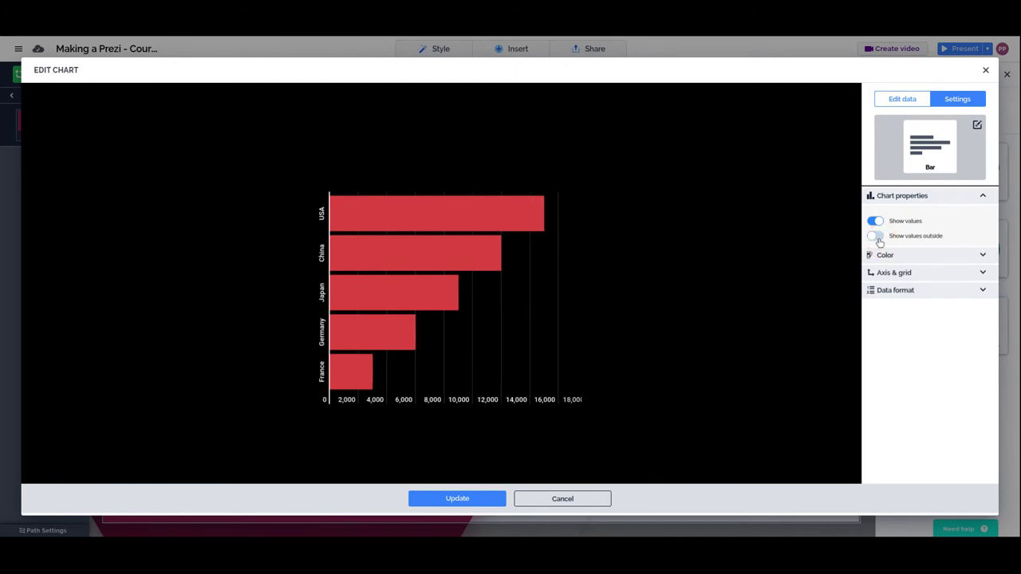
{"action": "left_click", "coordinate": [914, 256]}
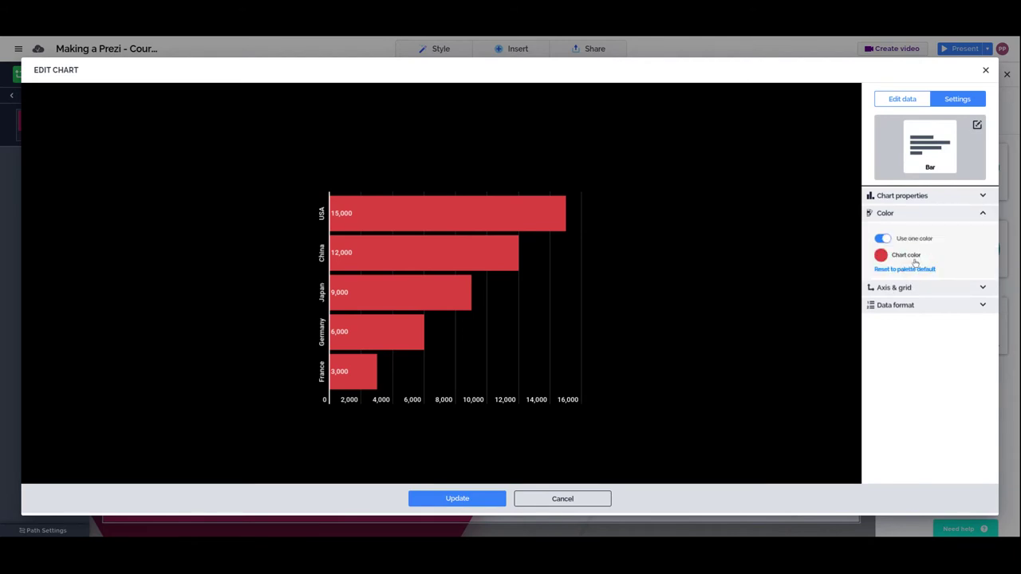
- Enable per-country bar colours, making China's bar green and Japan's magenta
{"action": "left_click", "coordinate": [882, 239]}
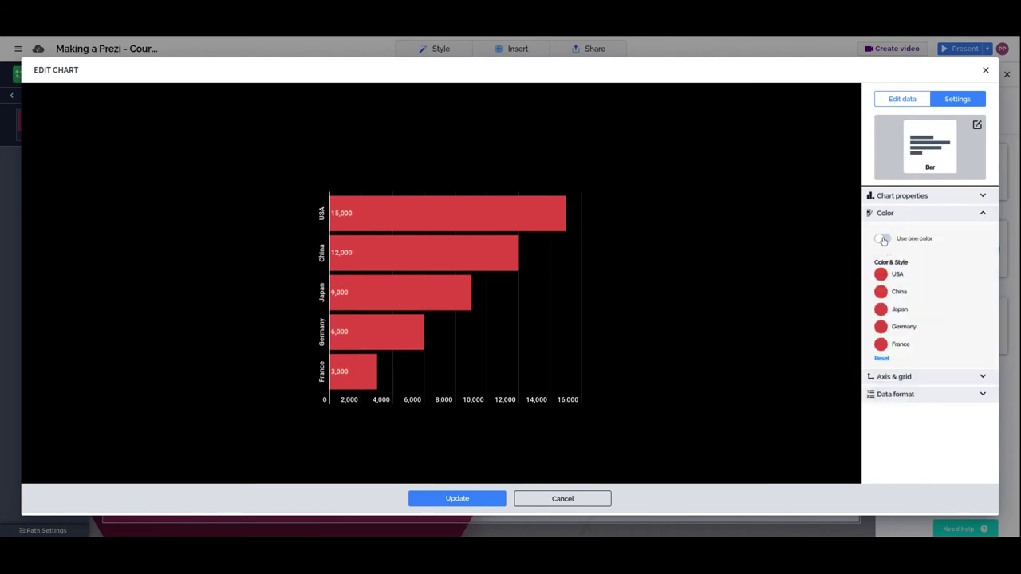
{"action": "left_click", "coordinate": [880, 292]}
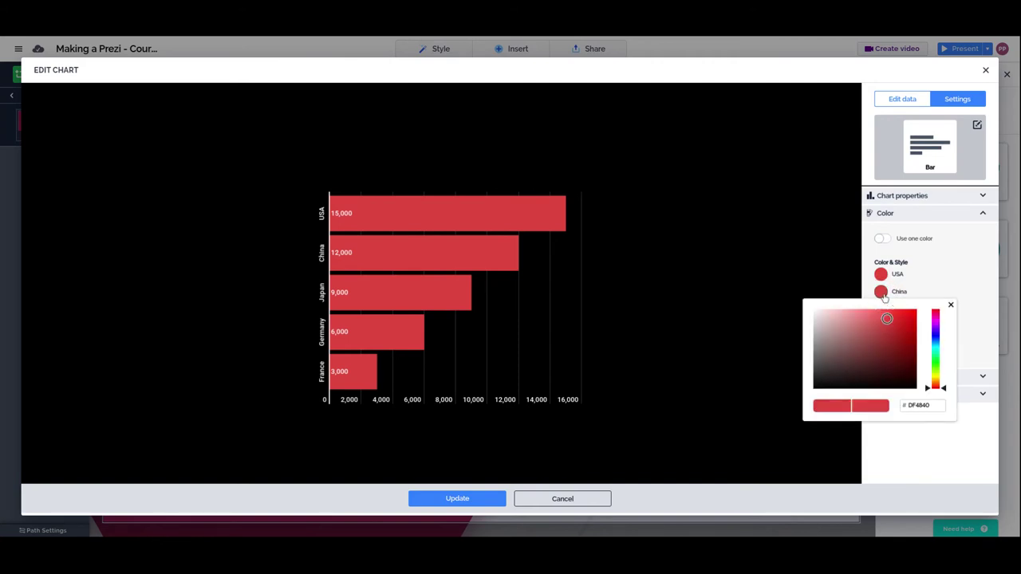
{"action": "left_click", "coordinate": [935, 361]}
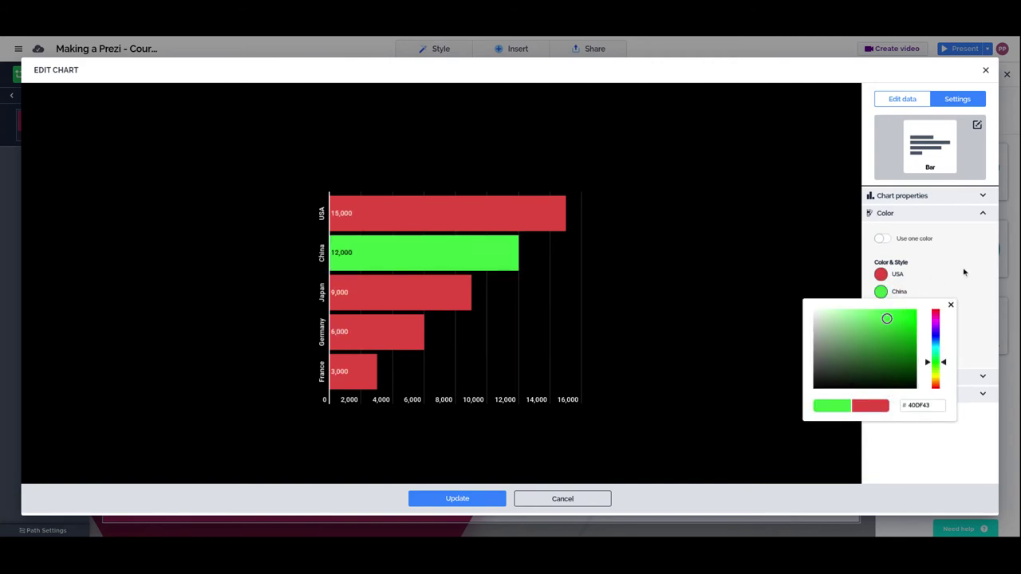
{"action": "left_click", "coordinate": [880, 308]}
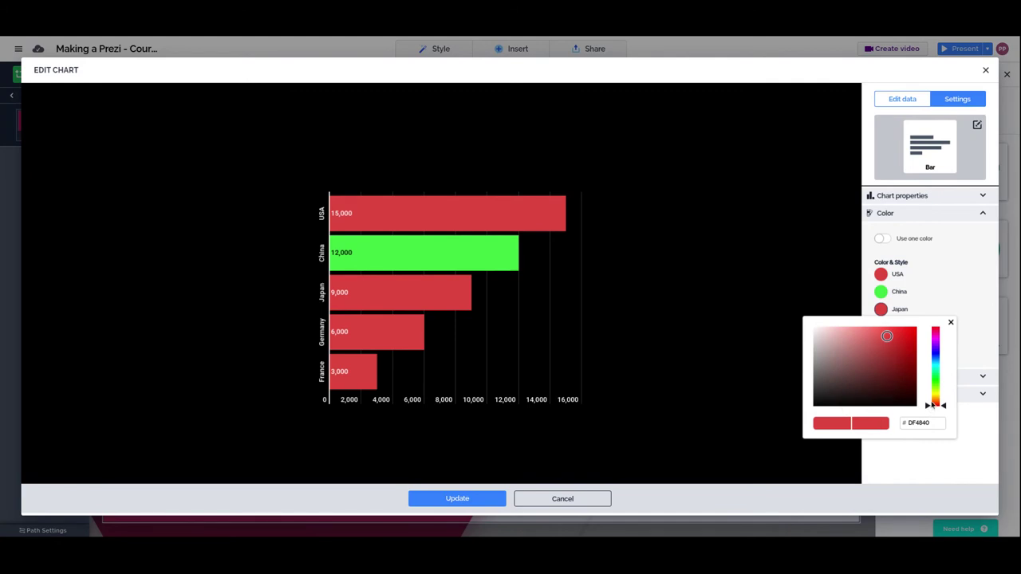
{"action": "left_click", "coordinate": [935, 339]}
{"action": "left_click", "coordinate": [857, 429]}
{"action": "left_click", "coordinate": [911, 377]}
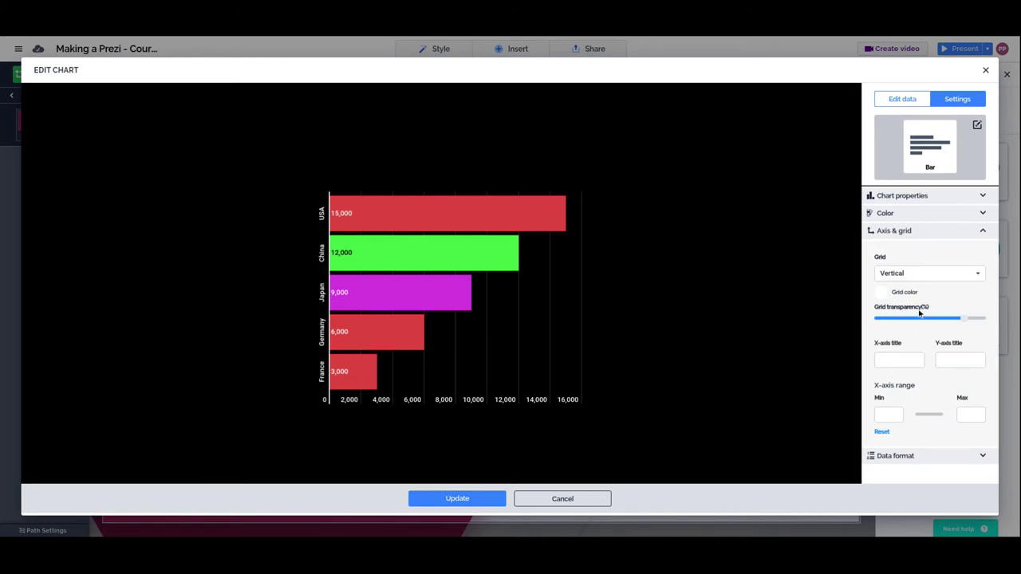
- Set the chart's Grid transparency slider to about the middle so the grid lines partly fade
{"action": "left_click", "coordinate": [915, 279]}
{"action": "left_click_drag", "start_coordinate": [965, 319], "coordinate": [879, 332]}
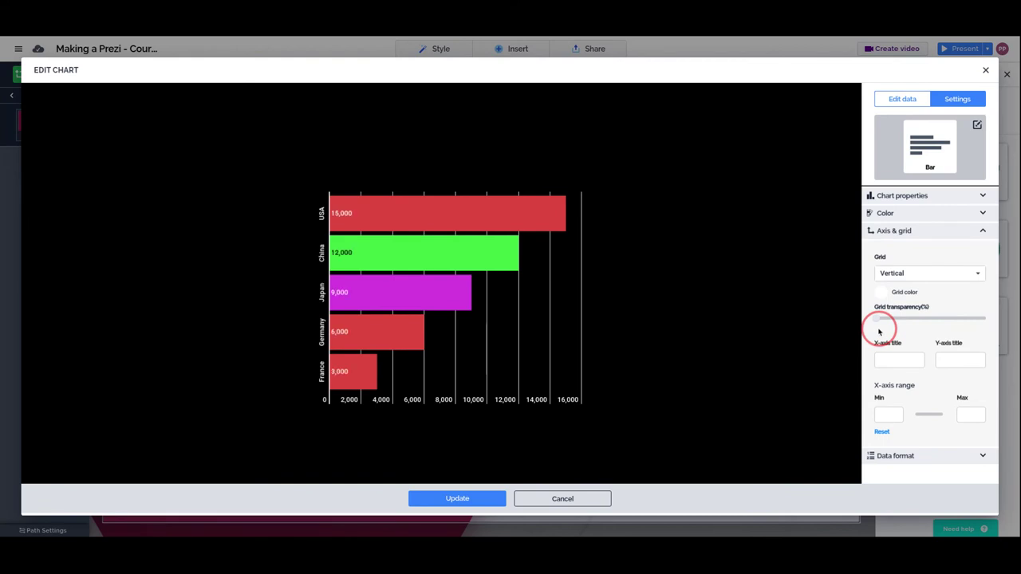
{"action": "left_click_drag", "start_coordinate": [878, 332], "coordinate": [927, 330]}
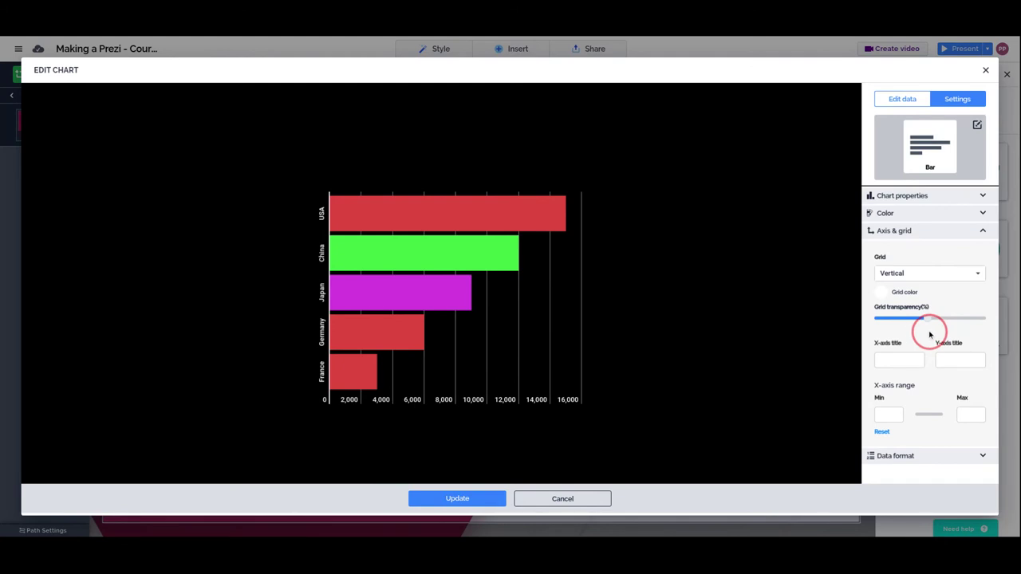
- Title the horizontal axis 'X-Axis Title' and the vertical axis 'Y-Axis Title'
{"action": "left_click", "coordinate": [909, 360]}
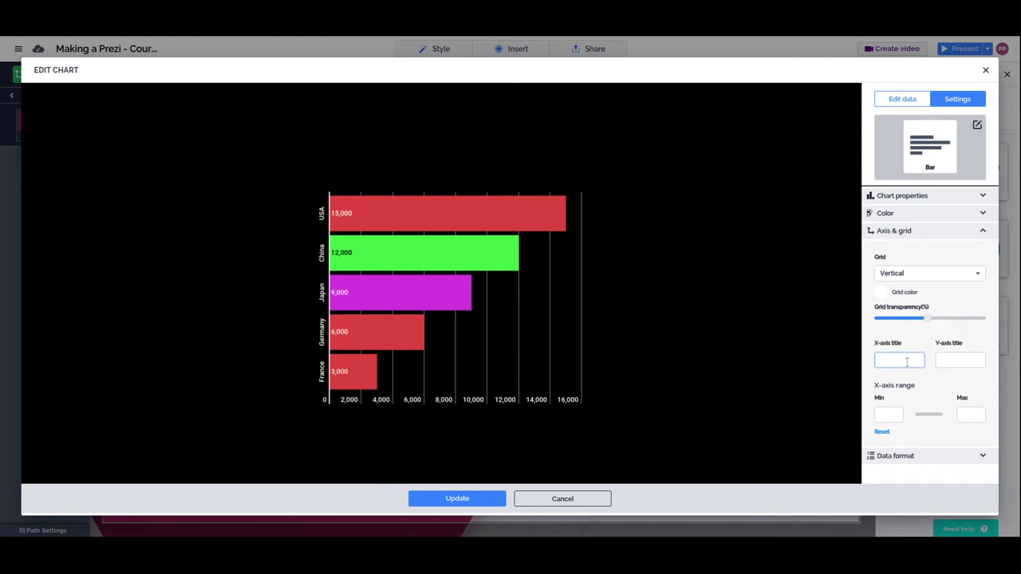
{"action": "type", "text": "X-Axis Title"}
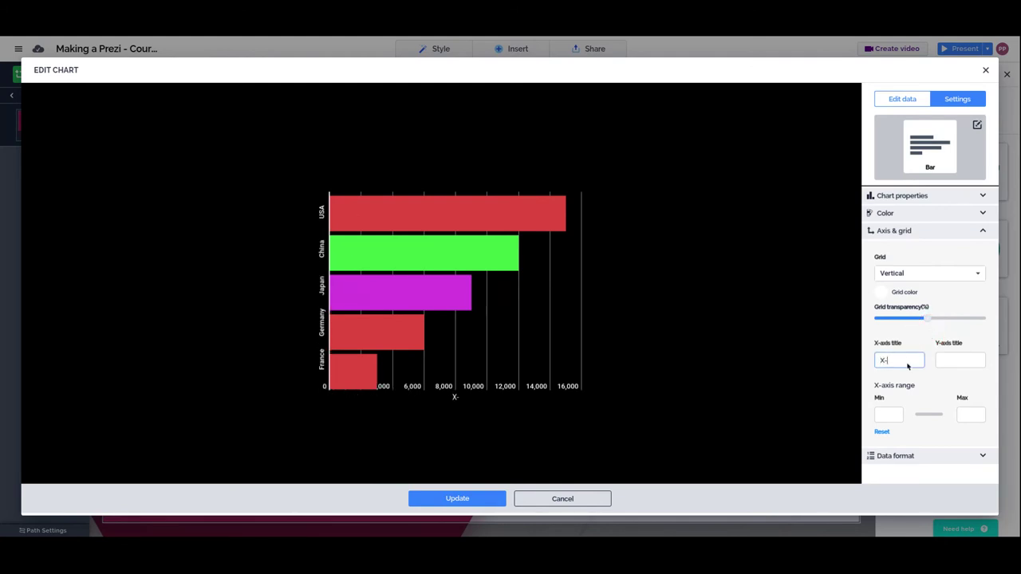
{"action": "left_click", "coordinate": [970, 364]}
{"action": "type", "text": "Y-Axis Title"}
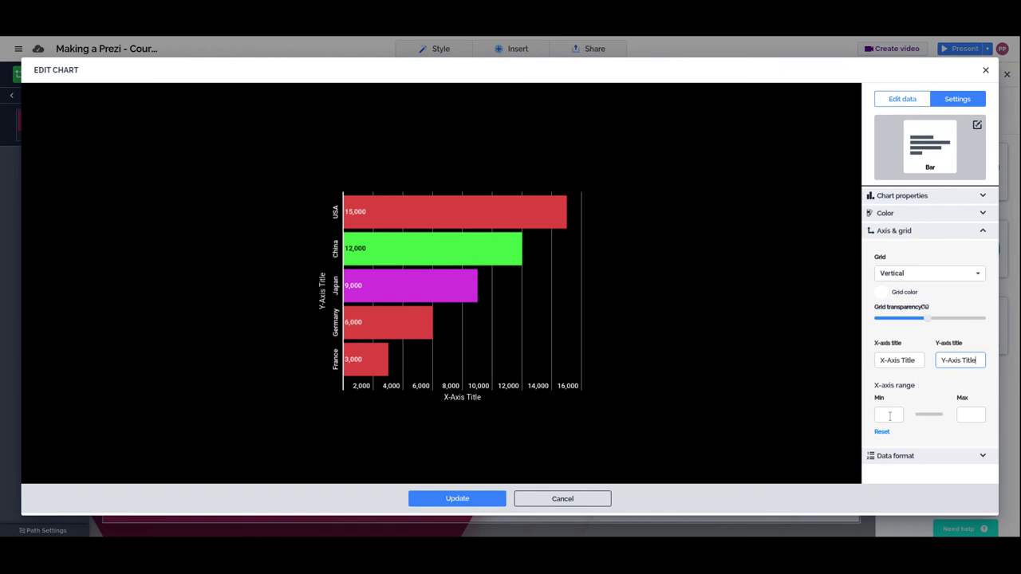
{"action": "left_click", "coordinate": [888, 415]}
- Enter 30000 as USA's GDP 2010 value in the chart's data table
{"action": "left_click", "coordinate": [902, 99]}
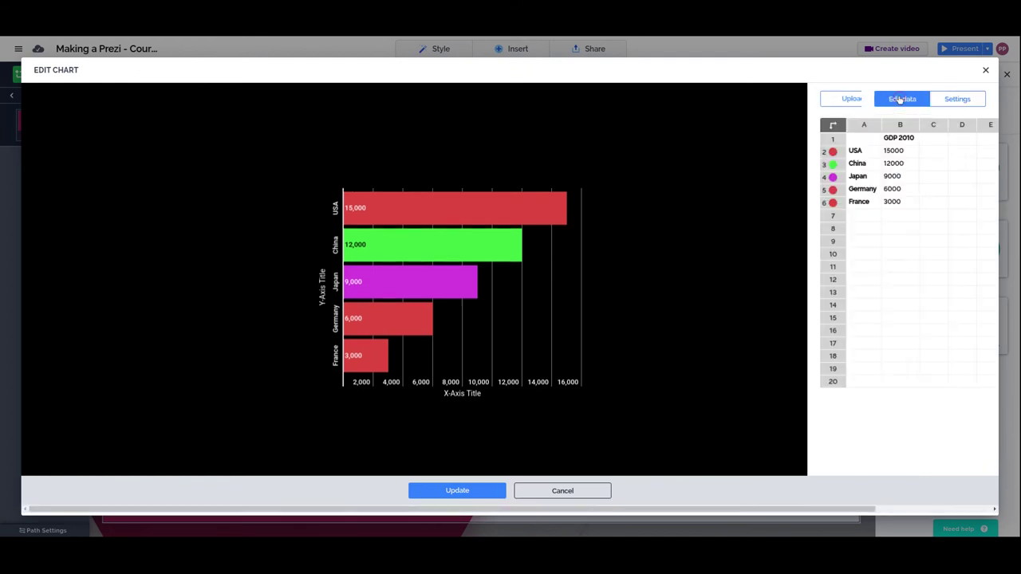
{"action": "double_click", "coordinate": [761, 151]}
{"action": "type", "text": "3000"}
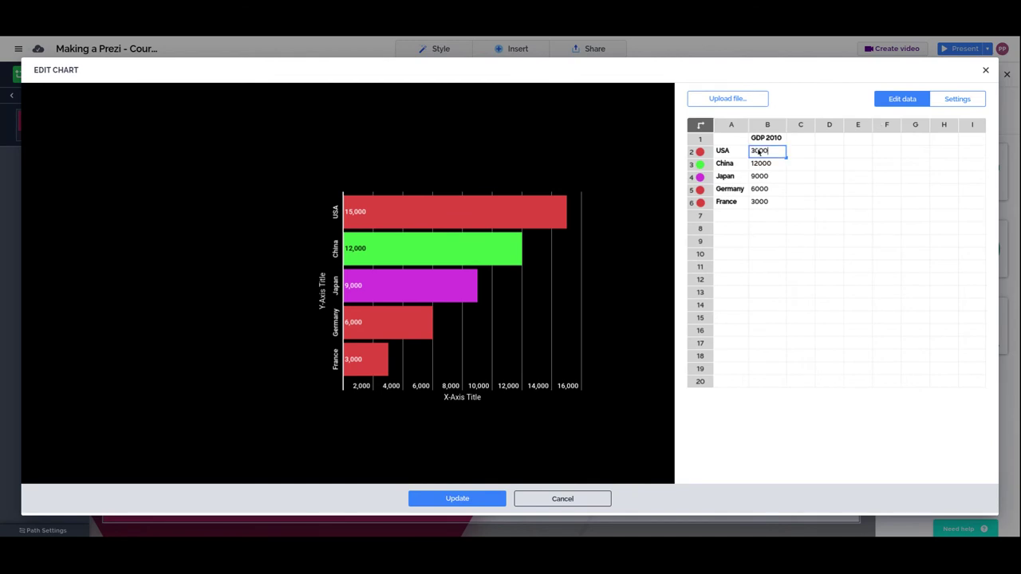
{"action": "type", "text": "0"}
{"action": "key", "text": "Return"}
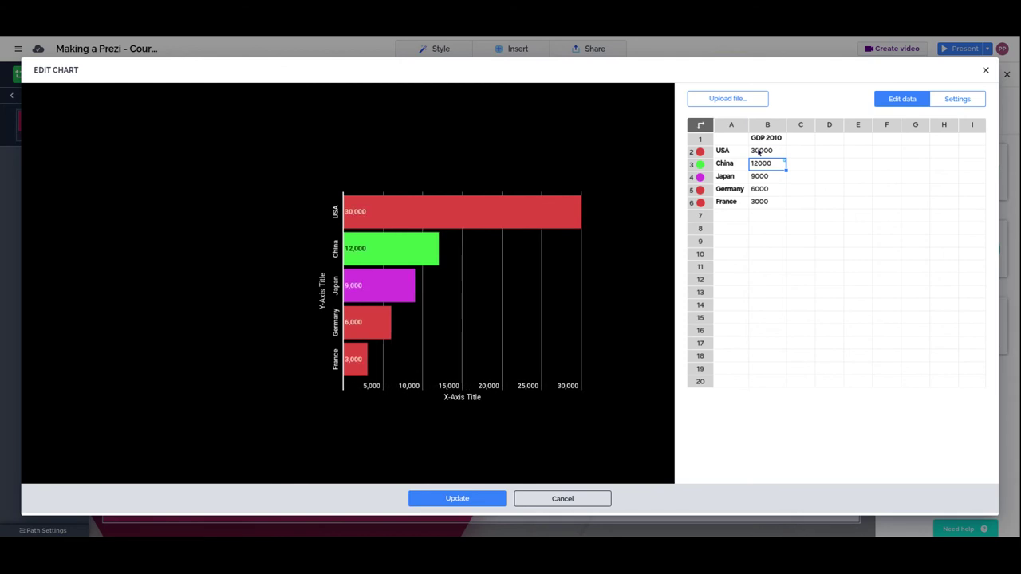
{"action": "left_click", "coordinate": [955, 99]}
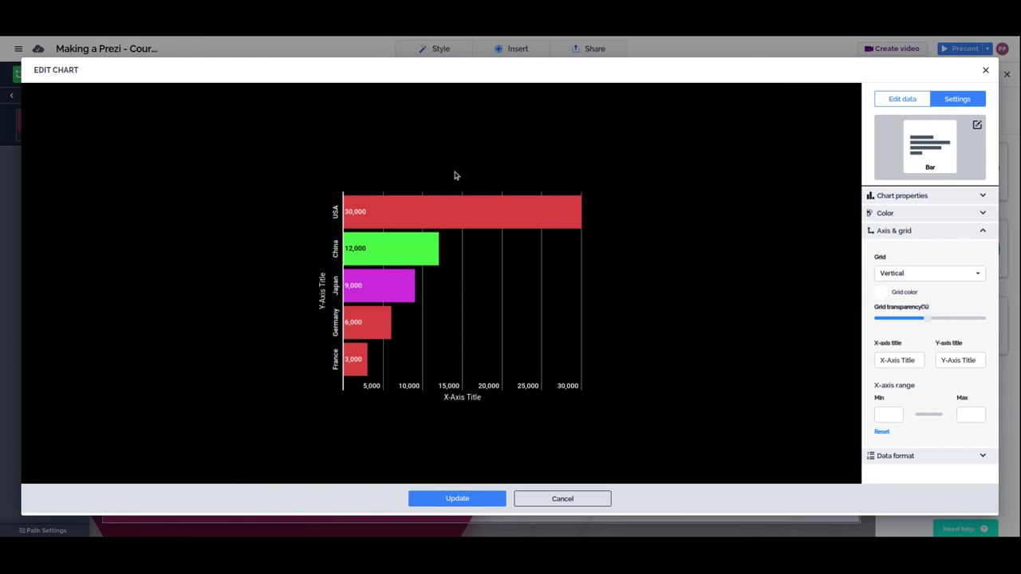
{"action": "left_click", "coordinate": [981, 414]}
{"action": "type", "text": "10000"}
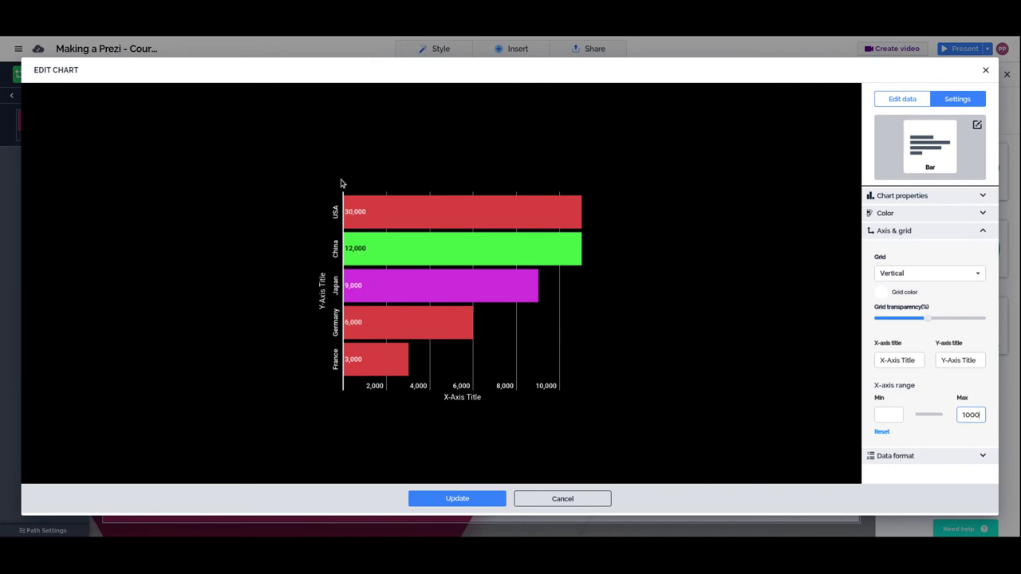
{"action": "left_click", "coordinate": [960, 196]}
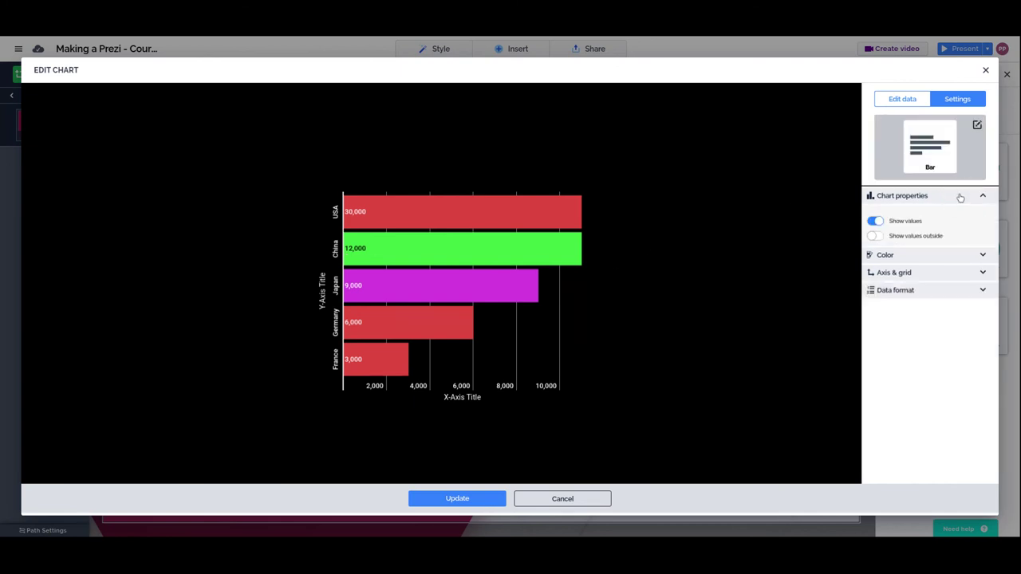
{"action": "left_click", "coordinate": [876, 237]}
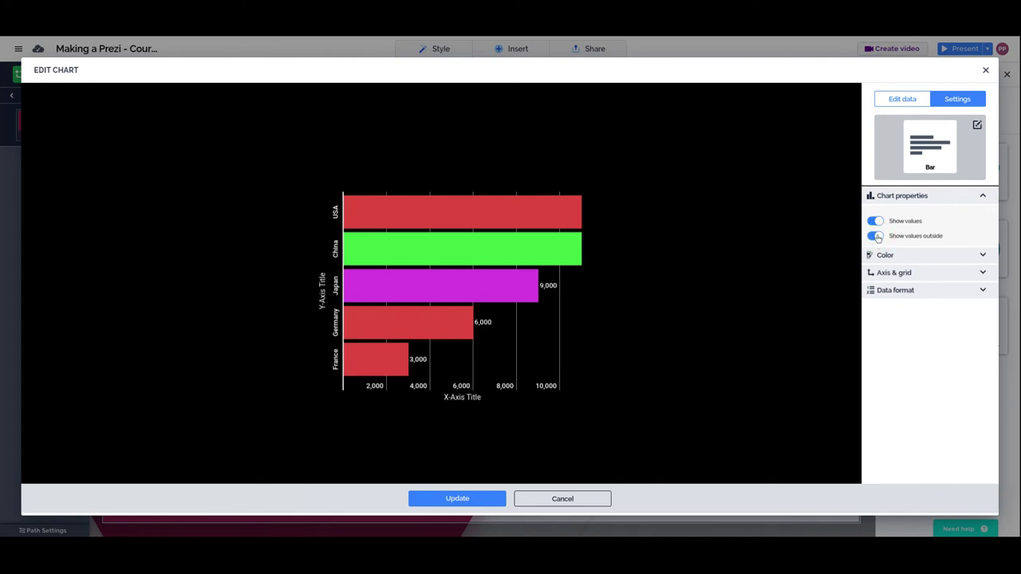
{"action": "left_click", "coordinate": [876, 237]}
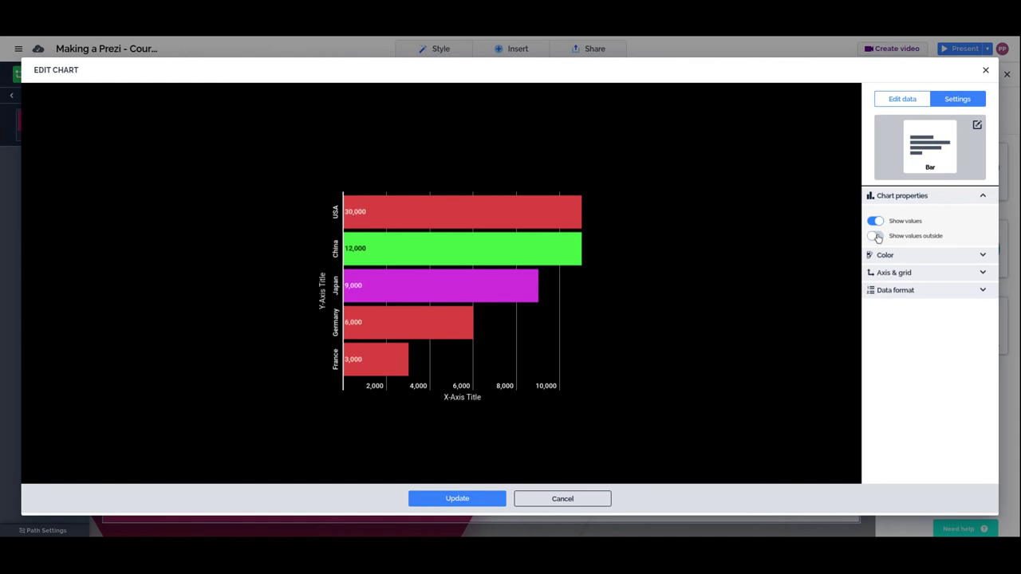
{"action": "left_click", "coordinate": [890, 273]}
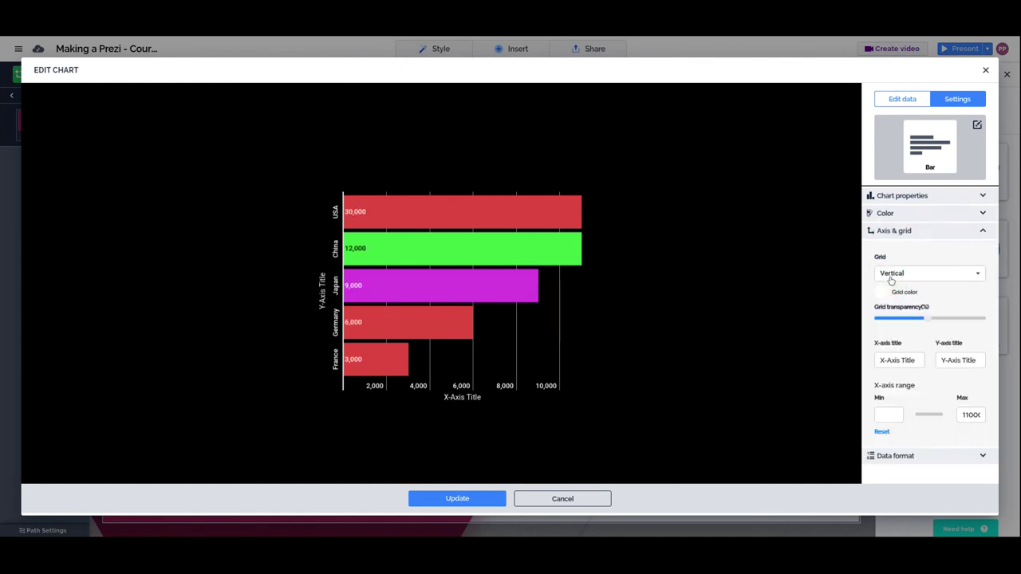
{"action": "left_click", "coordinate": [882, 434]}
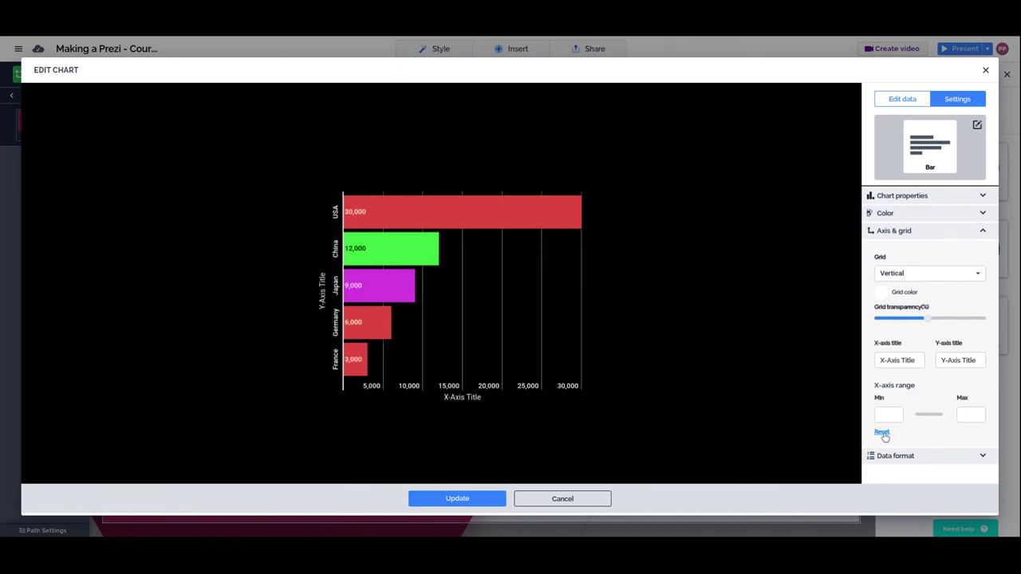
{"action": "left_click", "coordinate": [887, 212]}
{"action": "left_click", "coordinate": [906, 396]}
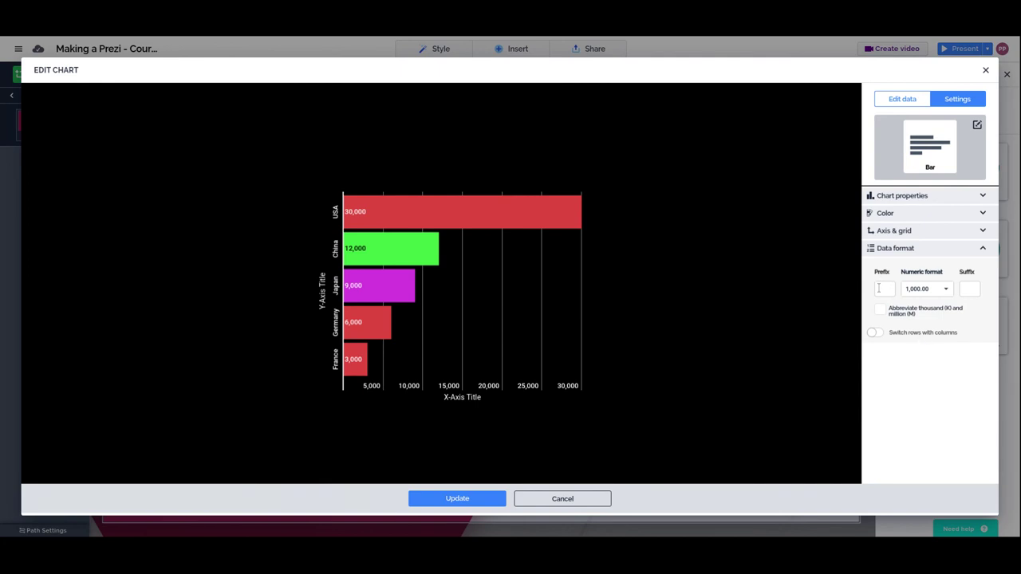
{"action": "left_click", "coordinate": [947, 294]}
{"action": "left_click", "coordinate": [879, 311]}
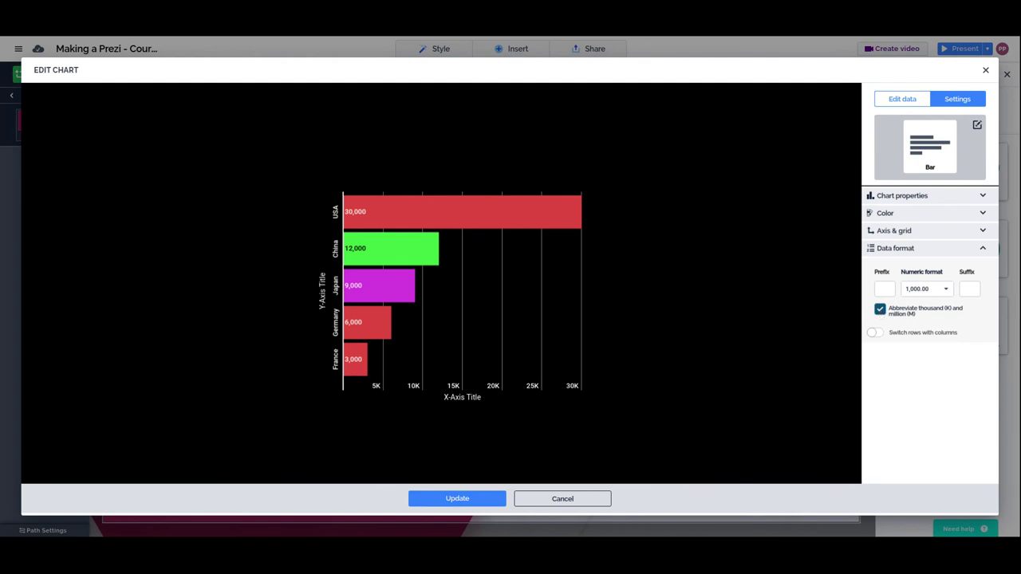
{"action": "left_click", "coordinate": [879, 309]}
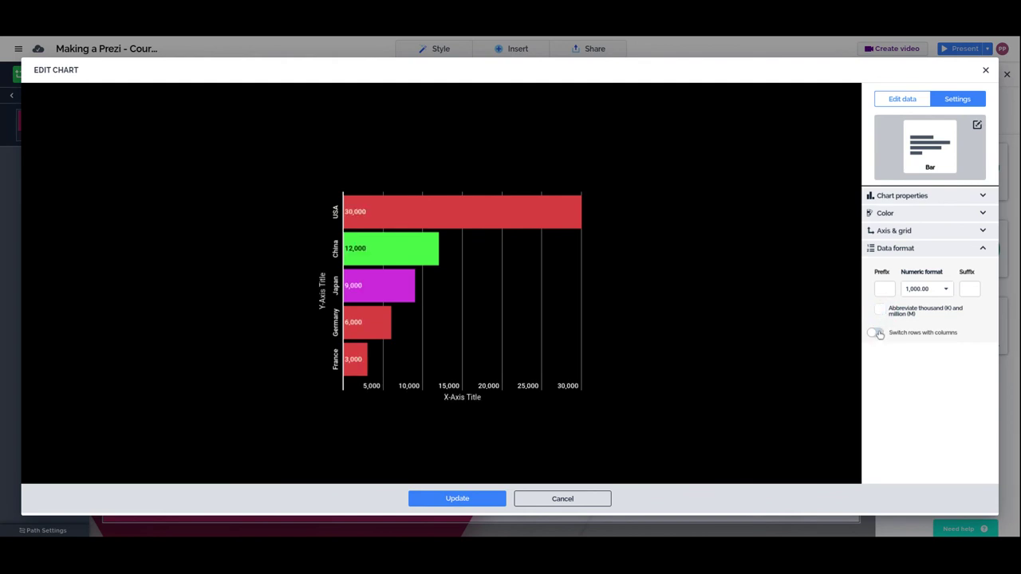
{"action": "left_click", "coordinate": [877, 333]}
{"action": "left_click", "coordinate": [877, 334]}
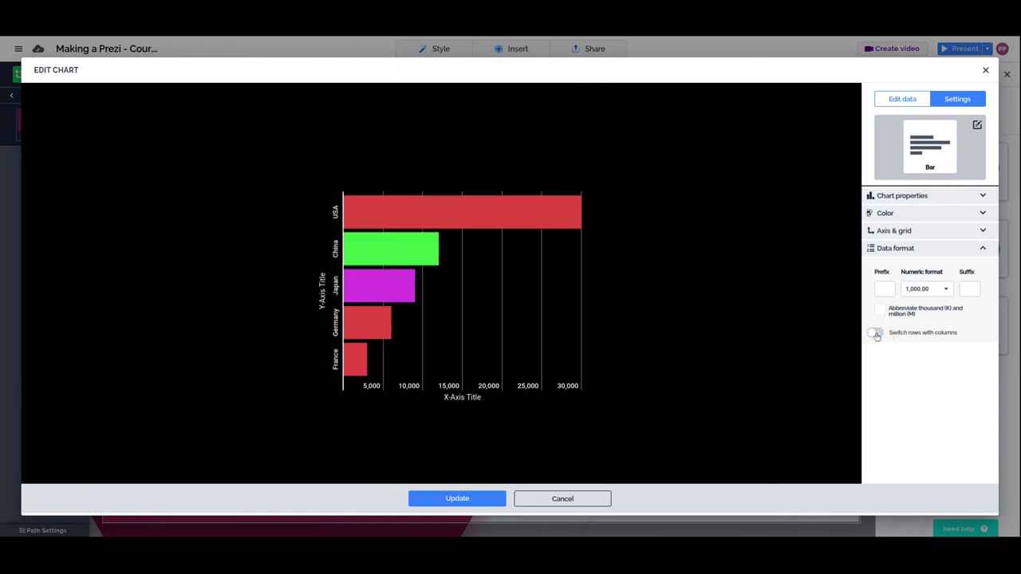
- Close the Edit Chart dialog and drag the bar chart right and down on the Practice Topic slide
{"action": "left_click", "coordinate": [985, 70]}
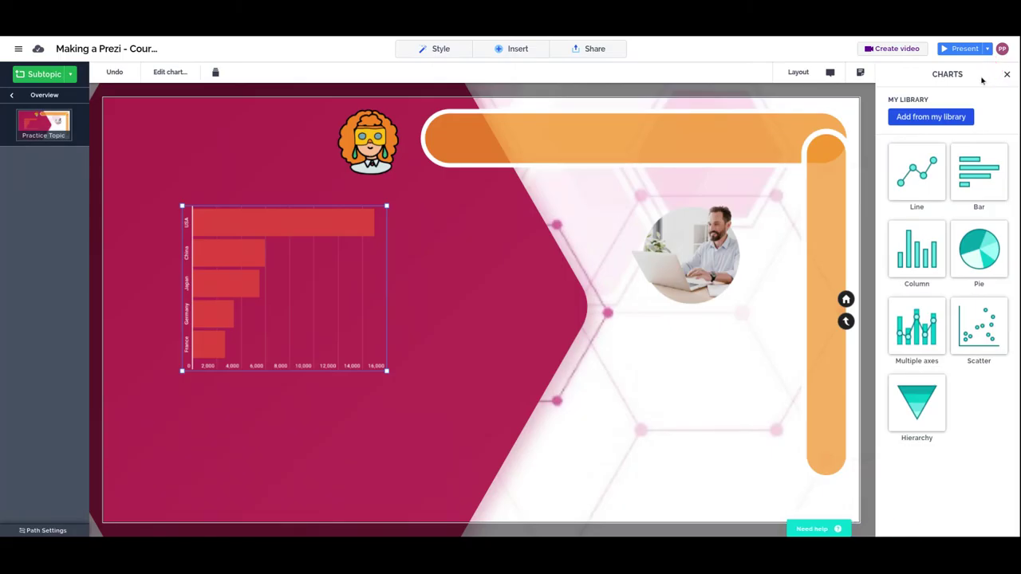
{"action": "left_click_drag", "start_coordinate": [236, 263], "coordinate": [310, 293]}
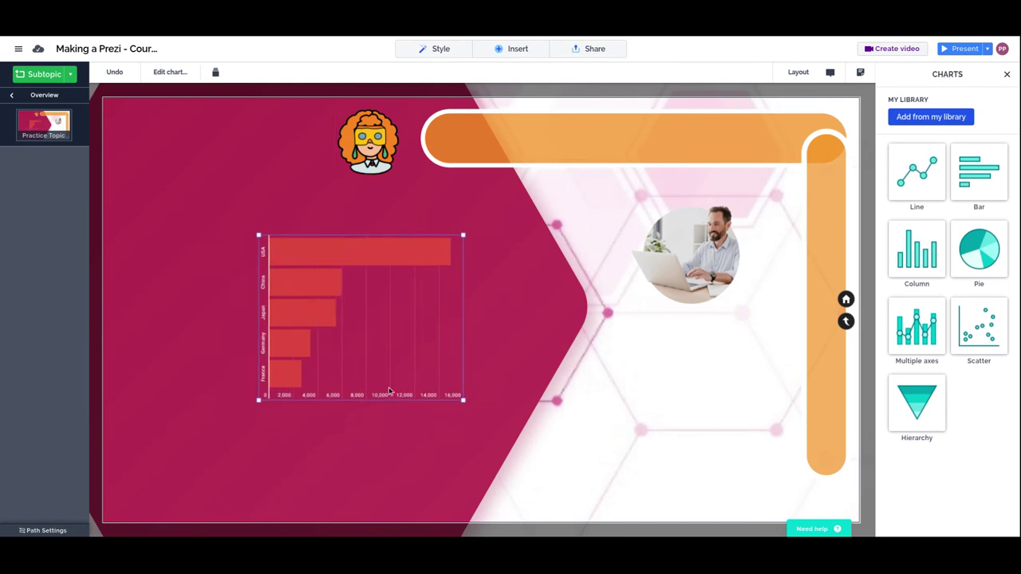